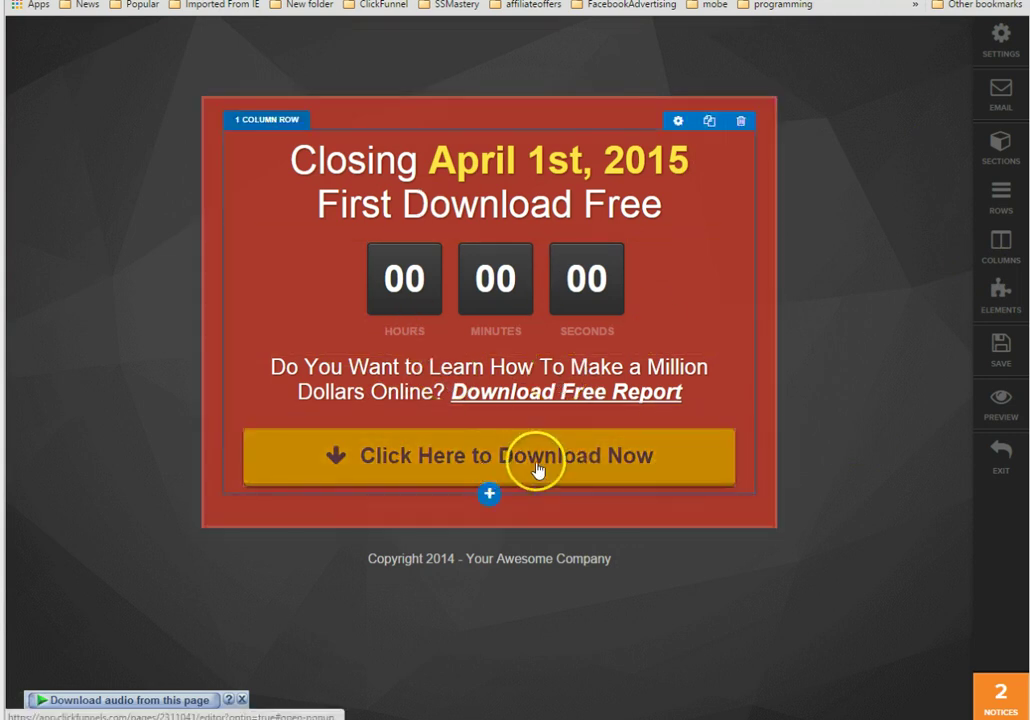
# Add a 1 Column row below the download button and place a Social Shares element in it.
pyautogui.click(487, 496)
pyautogui.click(242, 126)
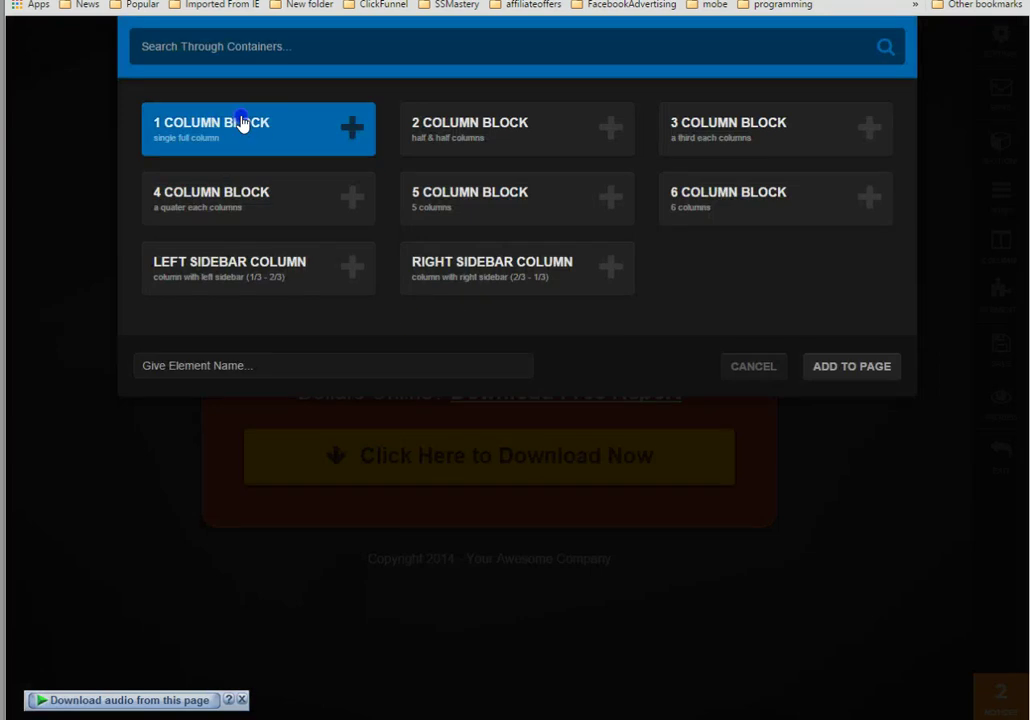
pyautogui.click(843, 370)
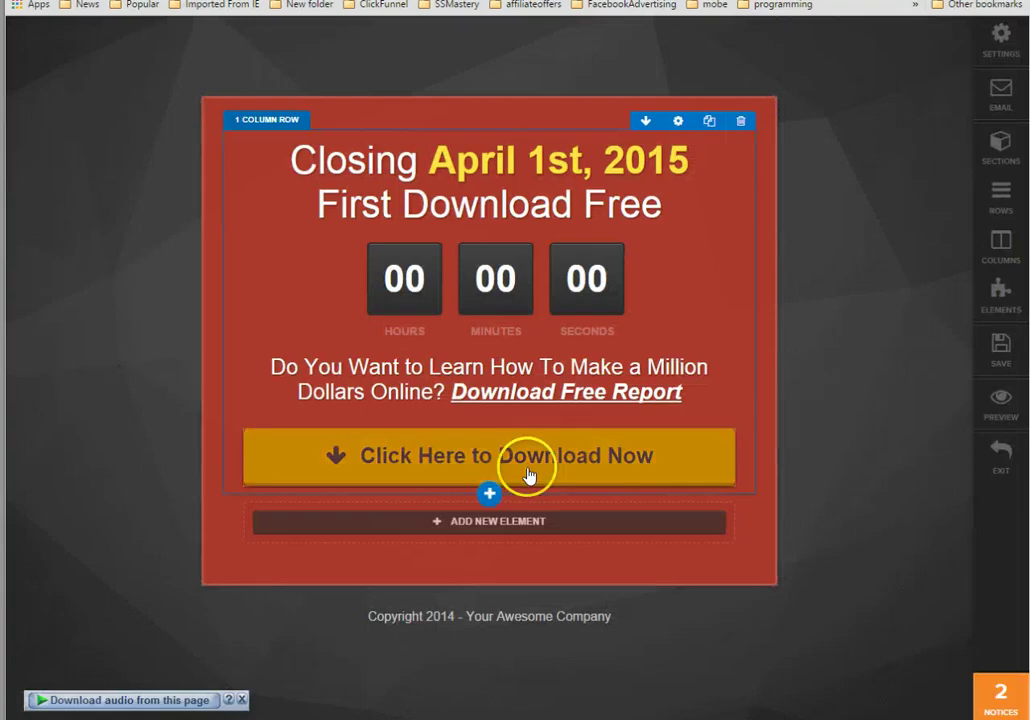
pyautogui.click(494, 518)
pyautogui.scroll(-3, 580, 250)
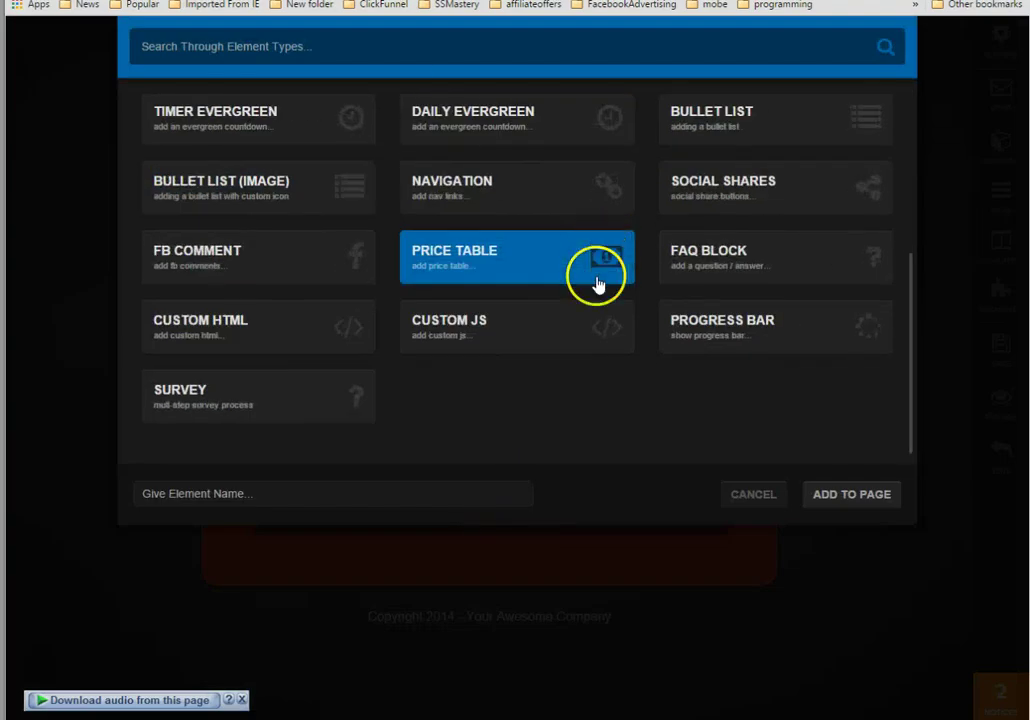
pyautogui.scroll(1, 243, 367)
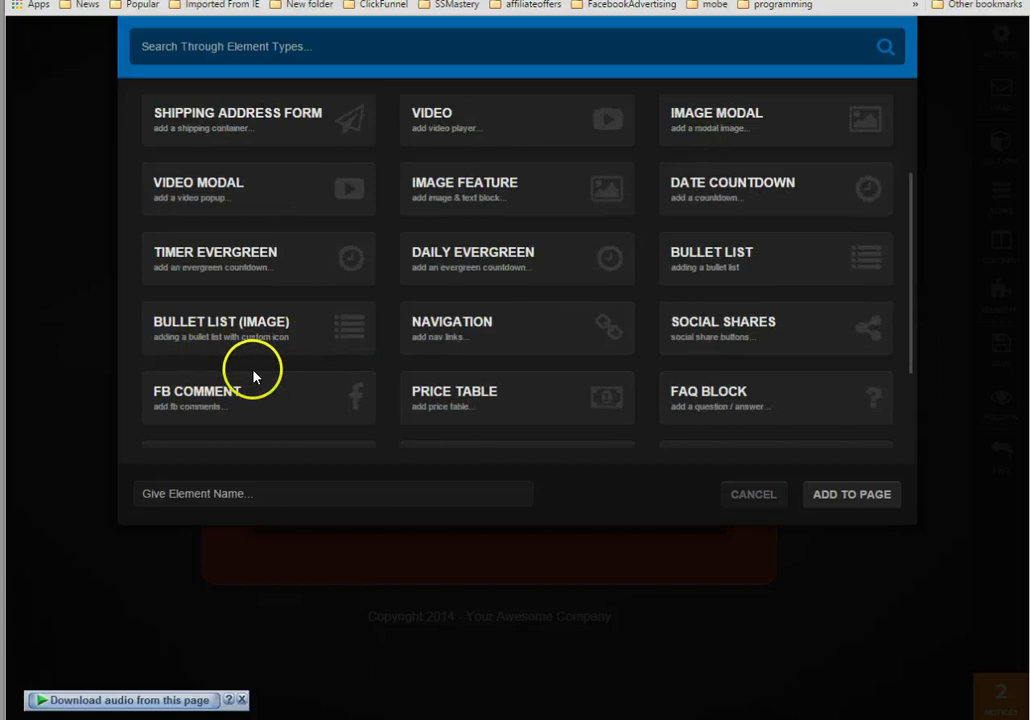
pyautogui.click(771, 326)
pyautogui.click(851, 494)
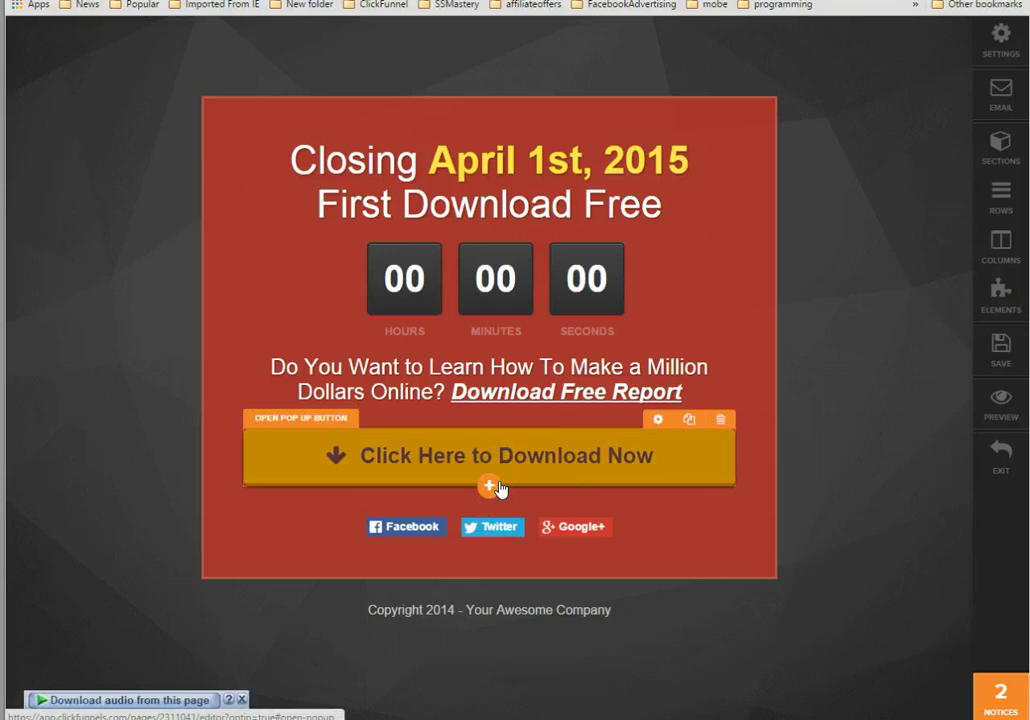
# Open the share buttons' settings and inspect the Share URL, Twitter Title and Username fields.
pyautogui.click(494, 535)
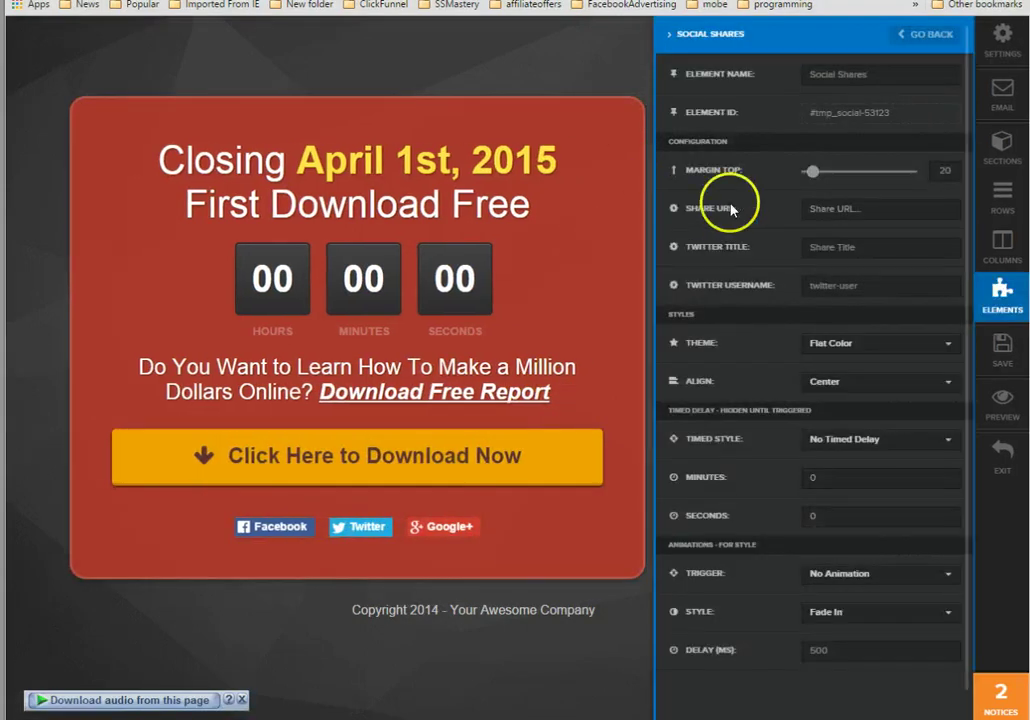
pyautogui.click(777, 262)
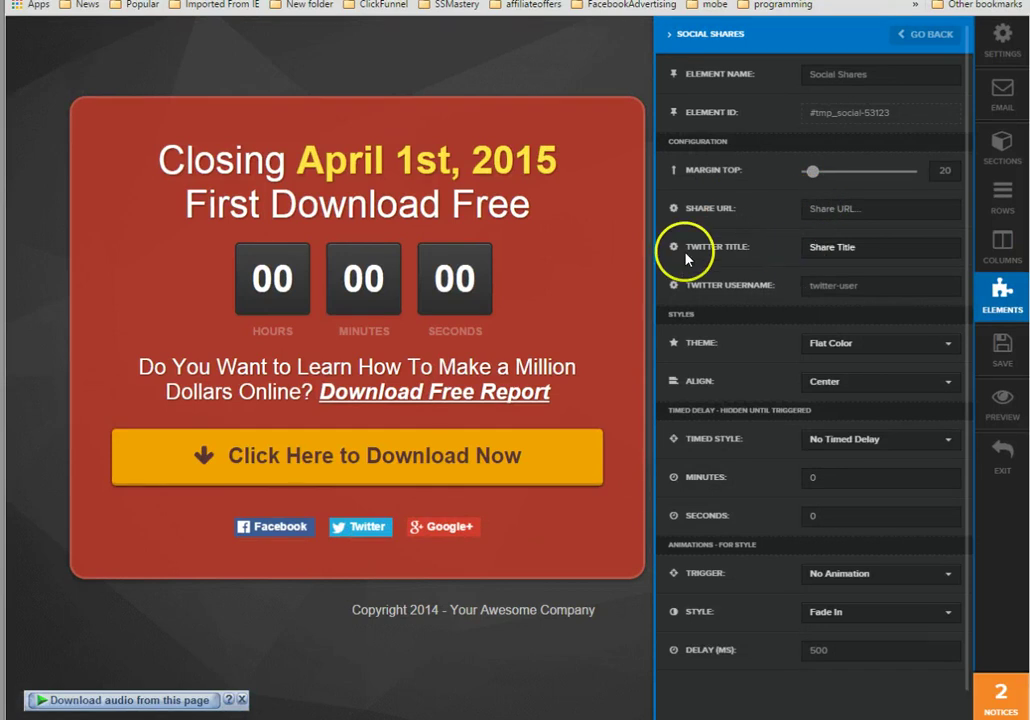
pyautogui.click(747, 285)
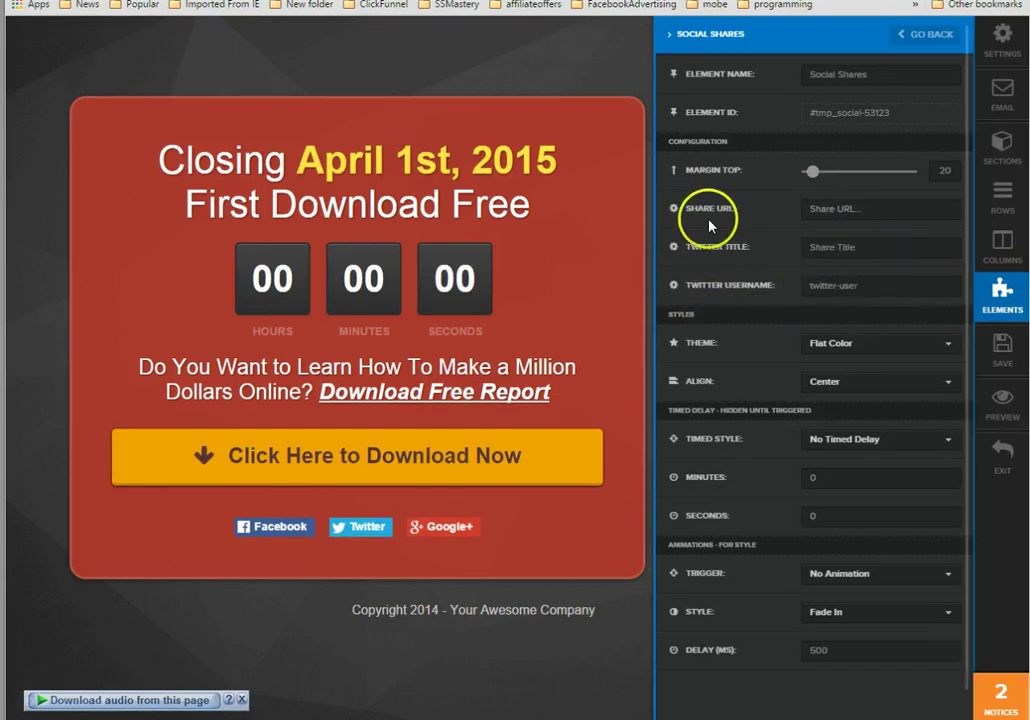
pyautogui.click(879, 208)
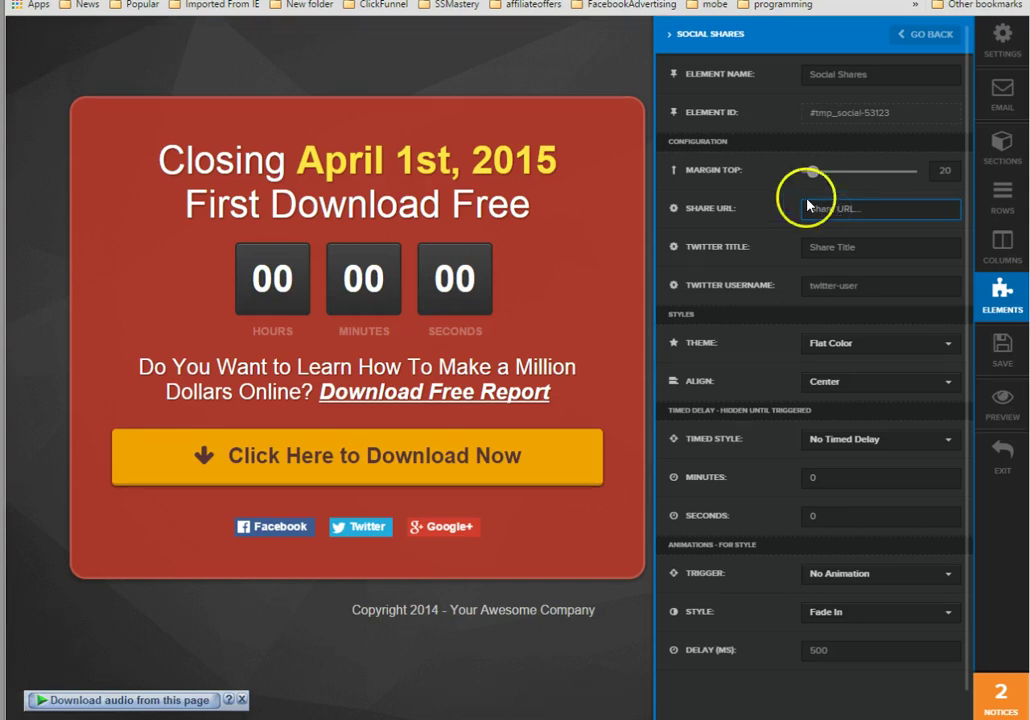
pyautogui.click(807, 209)
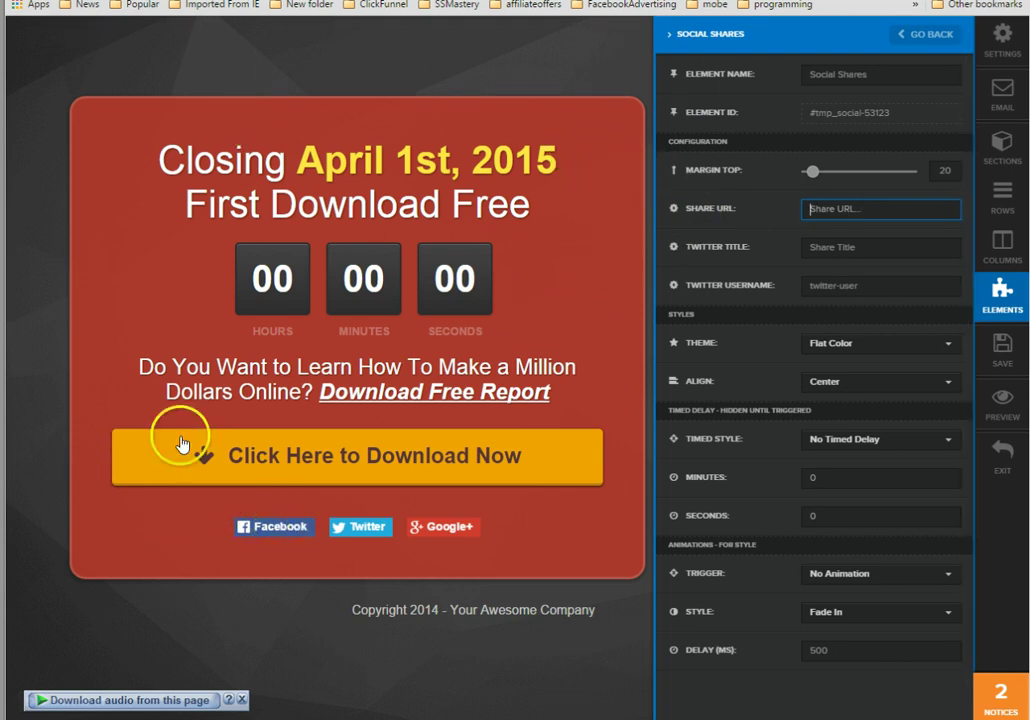
pyautogui.click(848, 211)
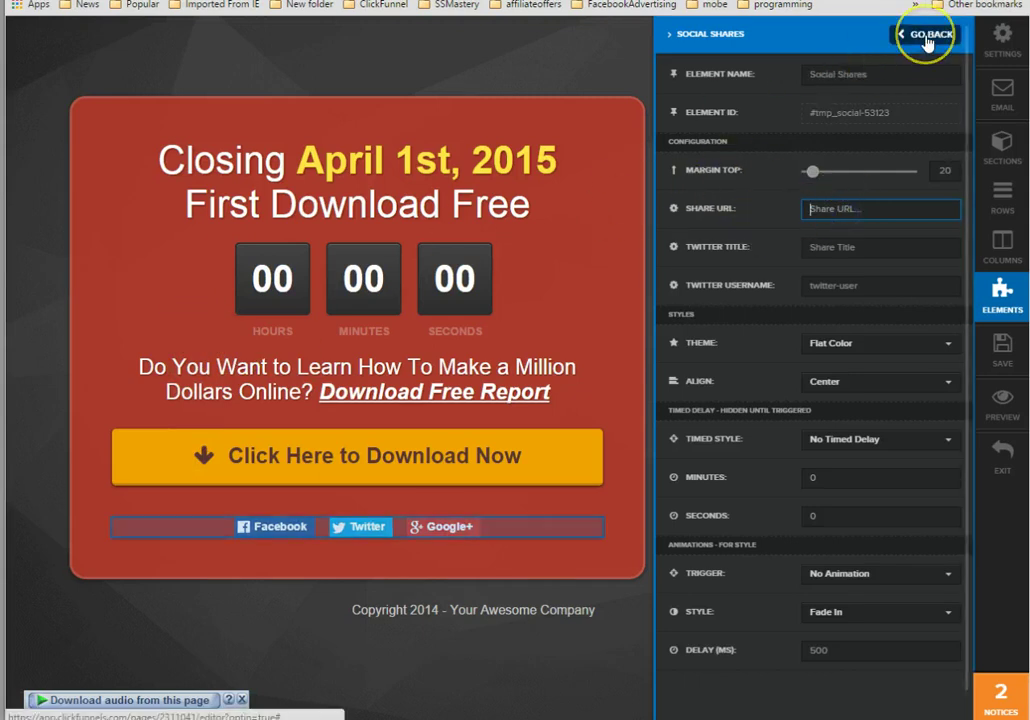
# Check the Share Title and twitter-user placeholder texts, then return to the page settings.
pyautogui.click(825, 247)
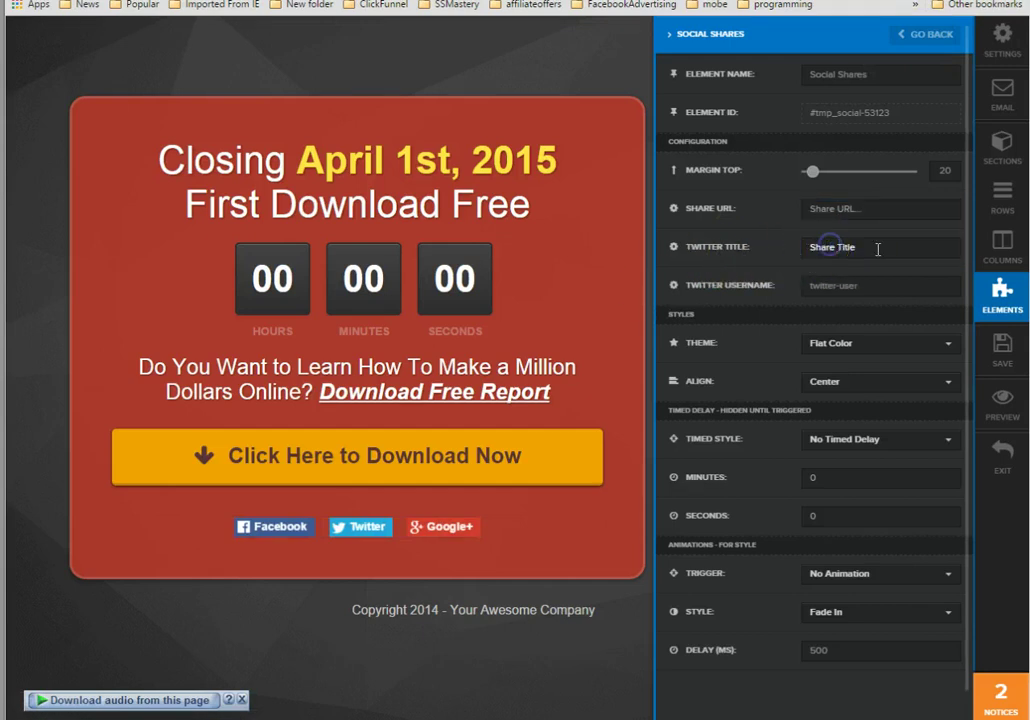
pyautogui.moveTo(826, 251); pyautogui.dragTo(675, 292)
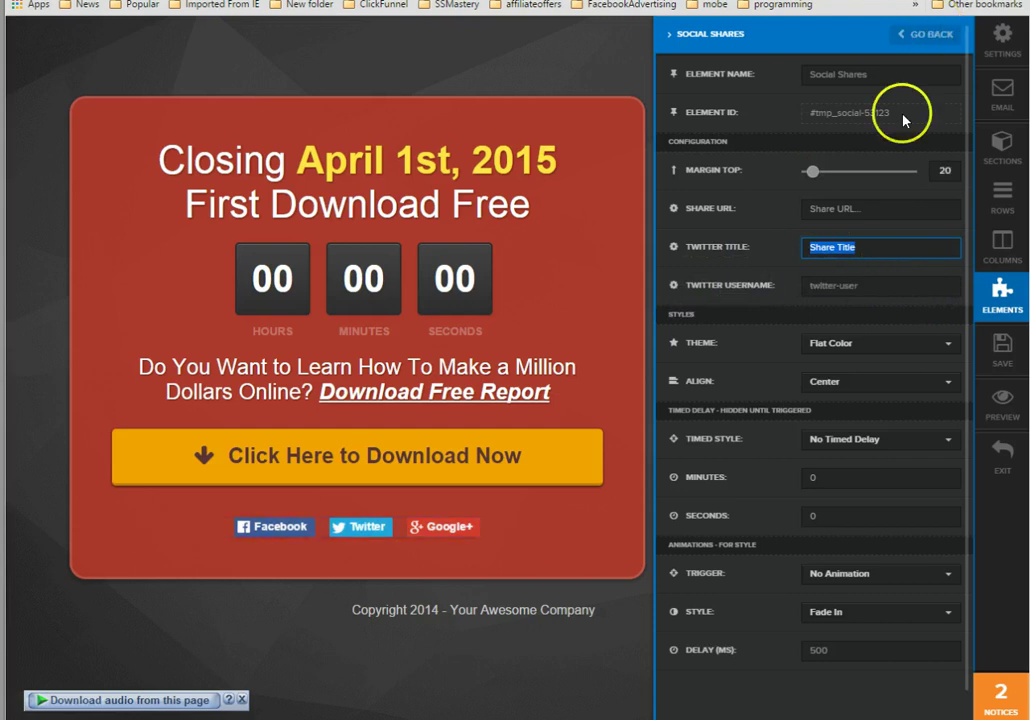
pyautogui.moveTo(885, 285); pyautogui.dragTo(793, 285)
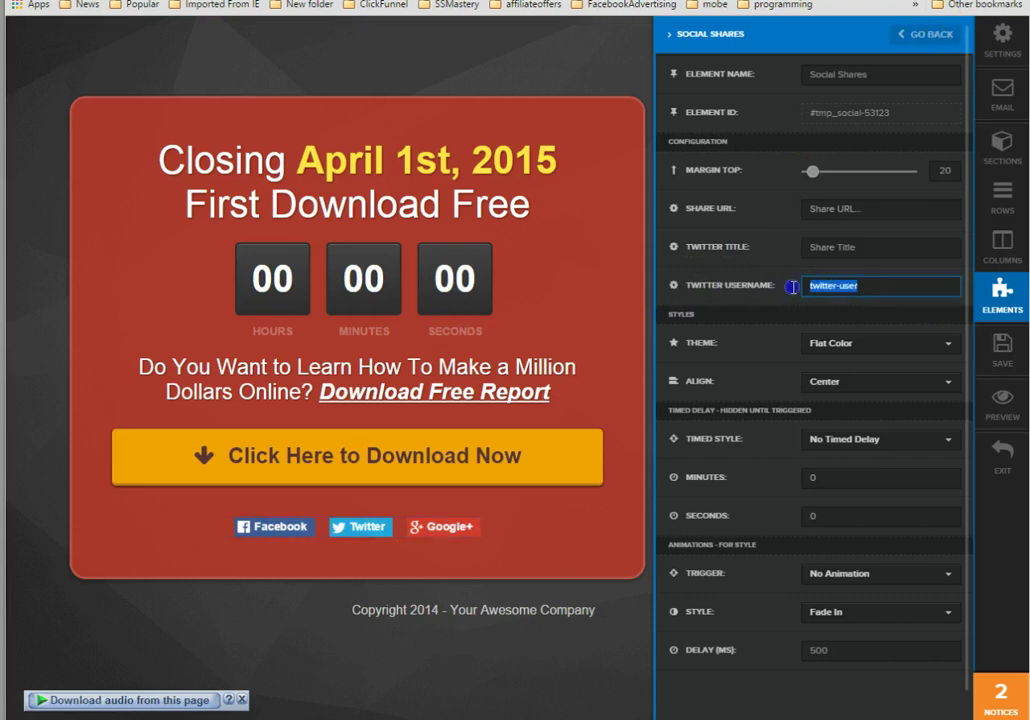
pyautogui.click(928, 38)
pyautogui.click(998, 40)
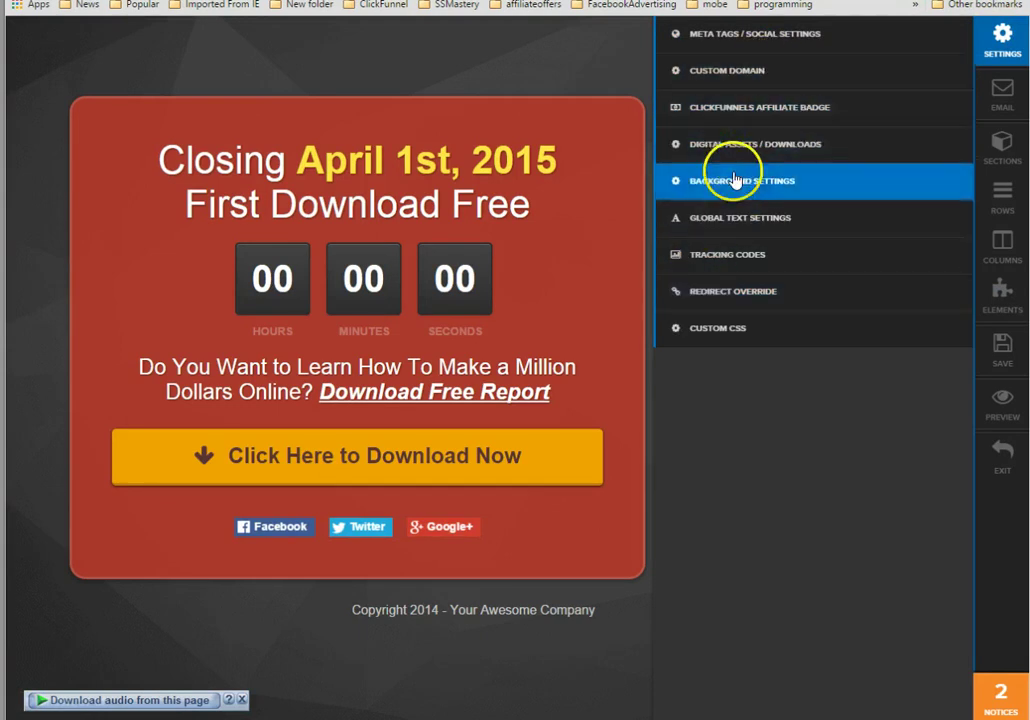
# In Meta Tags / Social Settings, delete the old Page Title to make way for TheBeardedGuru.
pyautogui.click(751, 45)
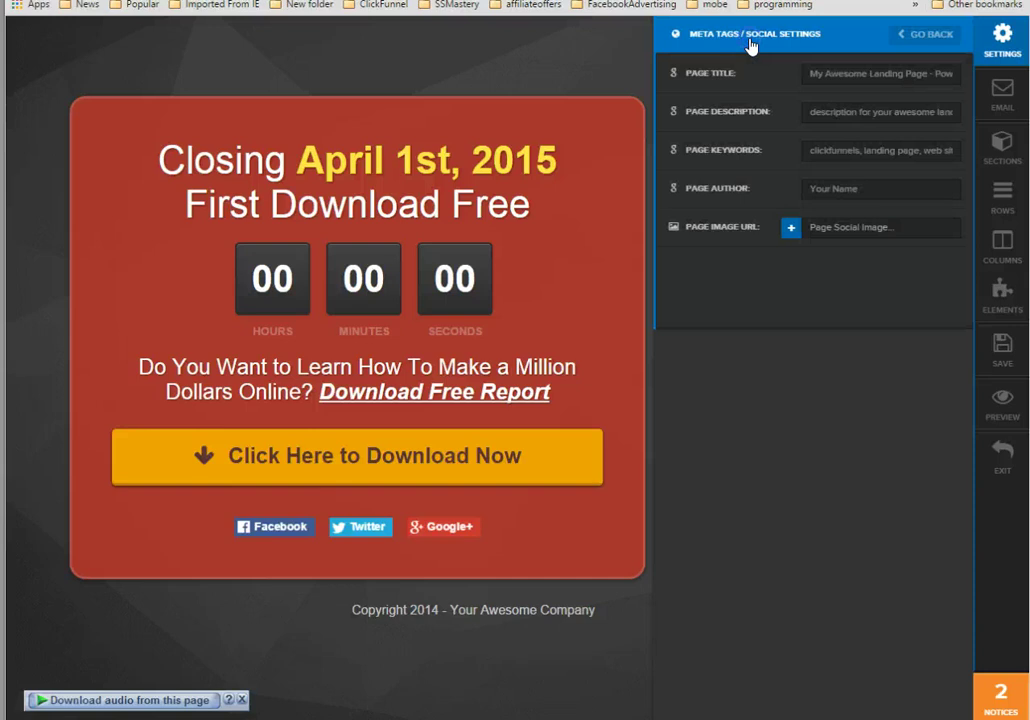
pyautogui.click(824, 71)
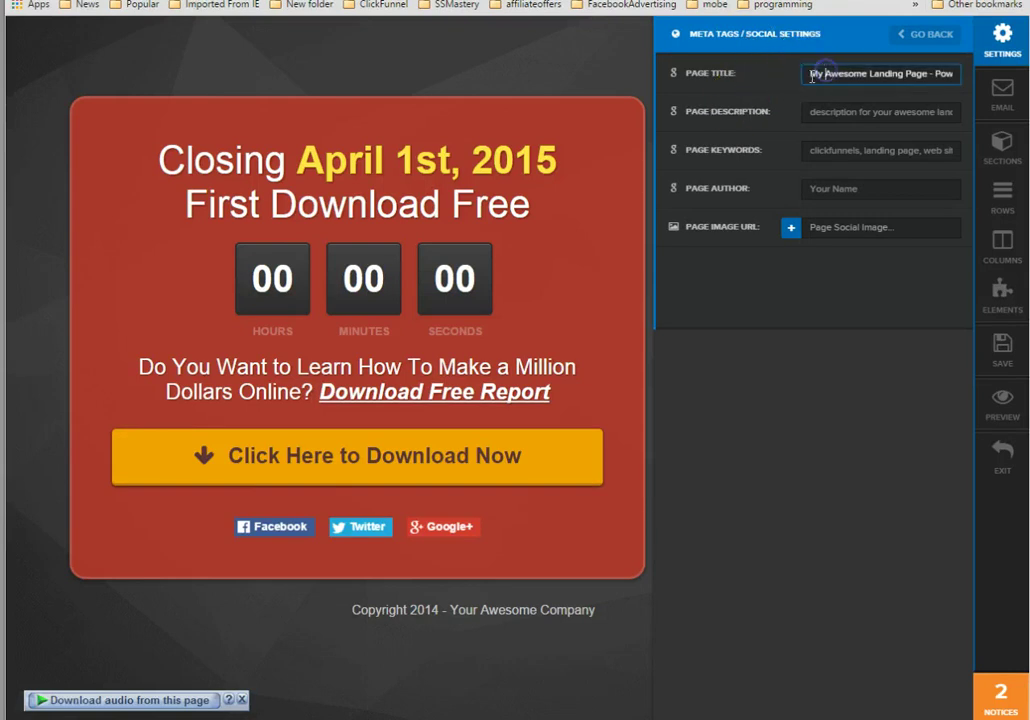
pyautogui.moveTo(810, 75); pyautogui.dragTo(962, 74)
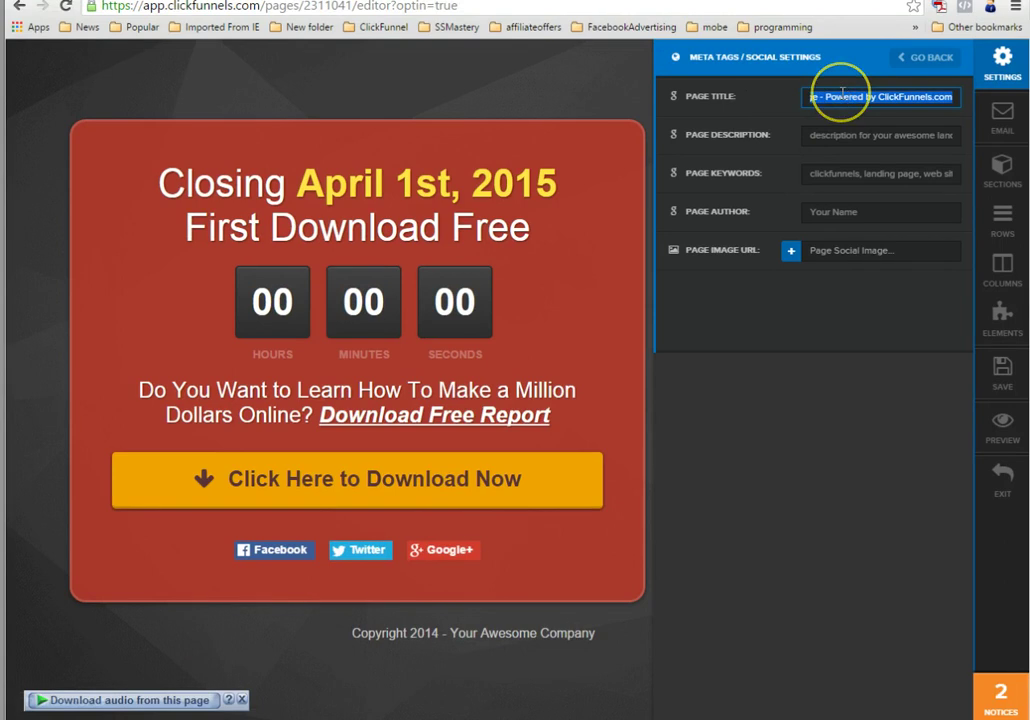
pyautogui.press('BackSpace')
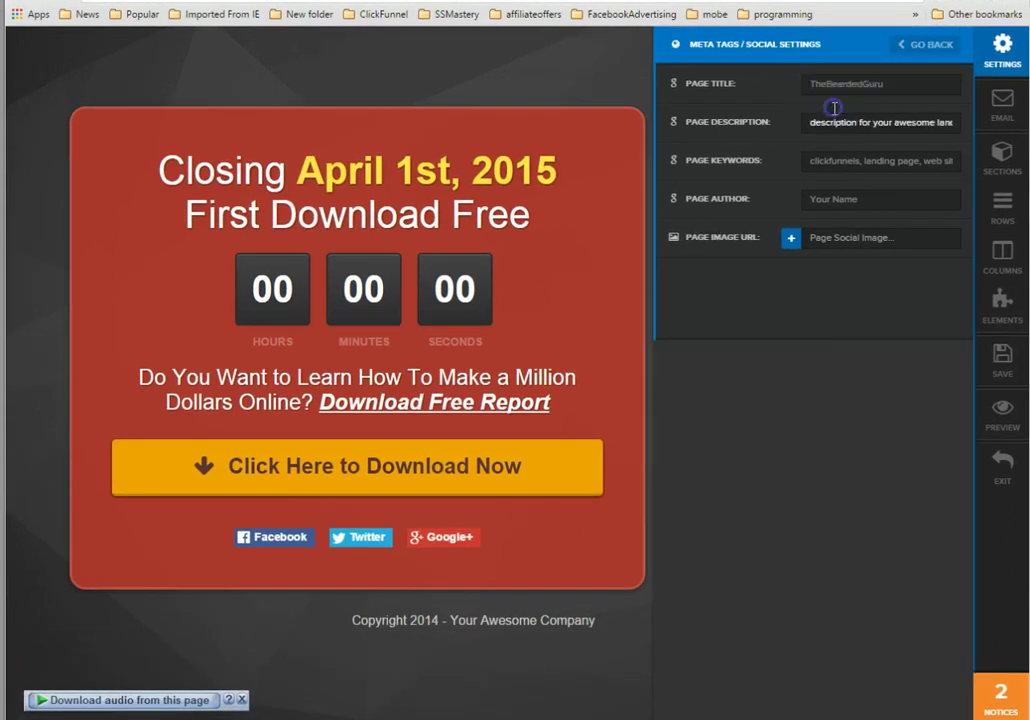
# Replace the page description with text about a test social share widget for ClickFunnels.
pyautogui.click(838, 122)
pyautogui.tripleClick(838, 122)
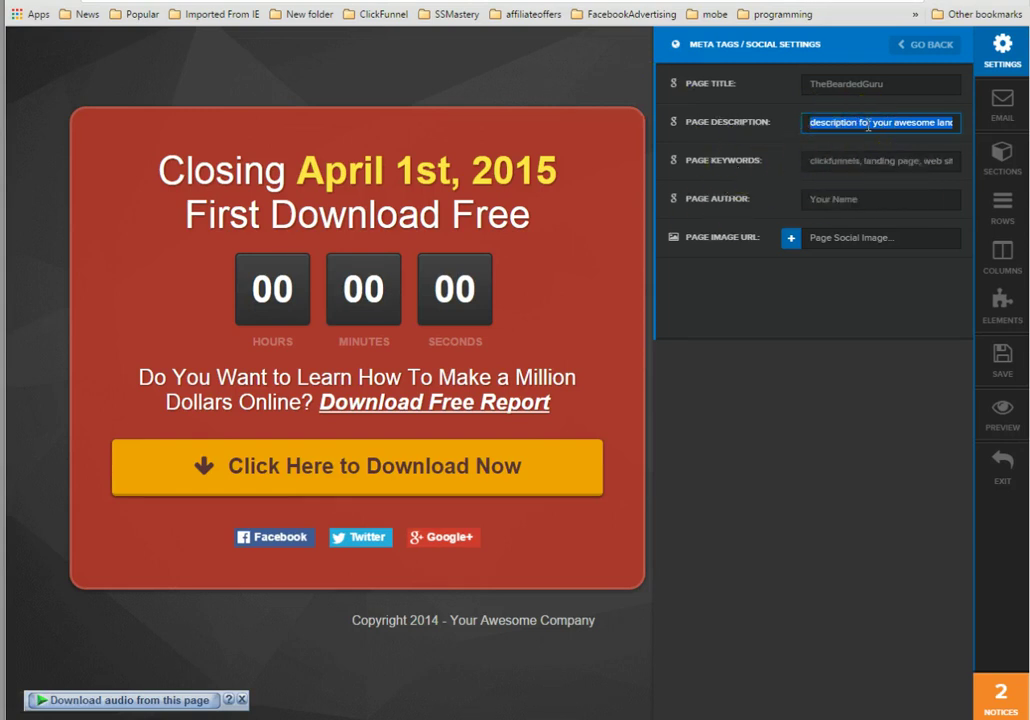
pyautogui.write('this')
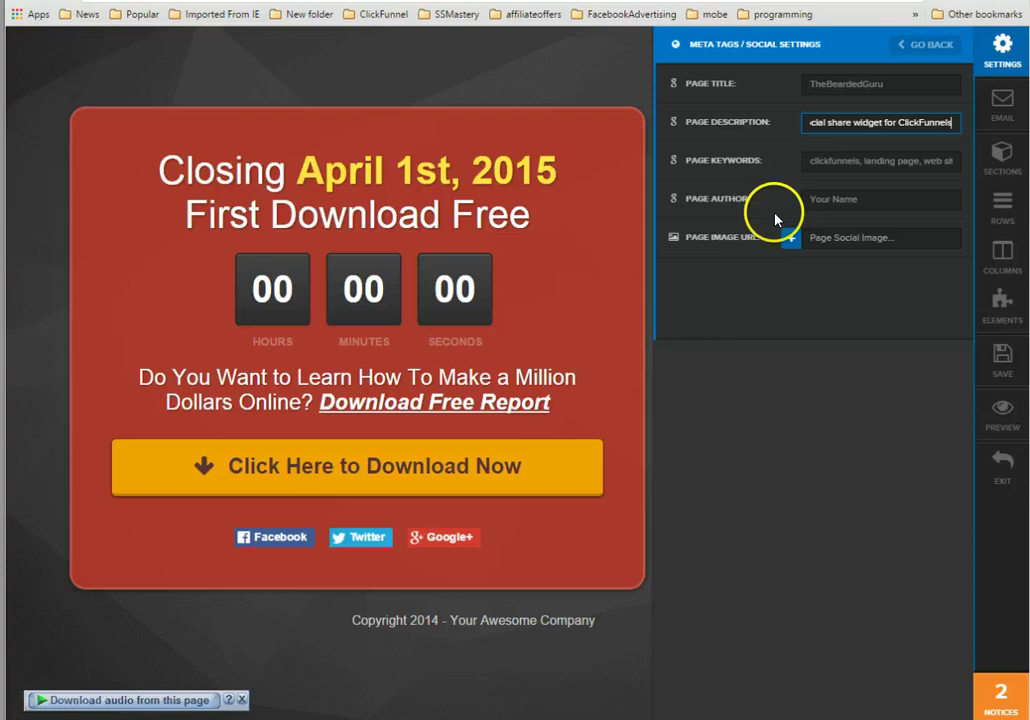
# Replace the placeholder Page Author with the author's full name.
pyautogui.moveTo(889, 199); pyautogui.dragTo(686, 203)
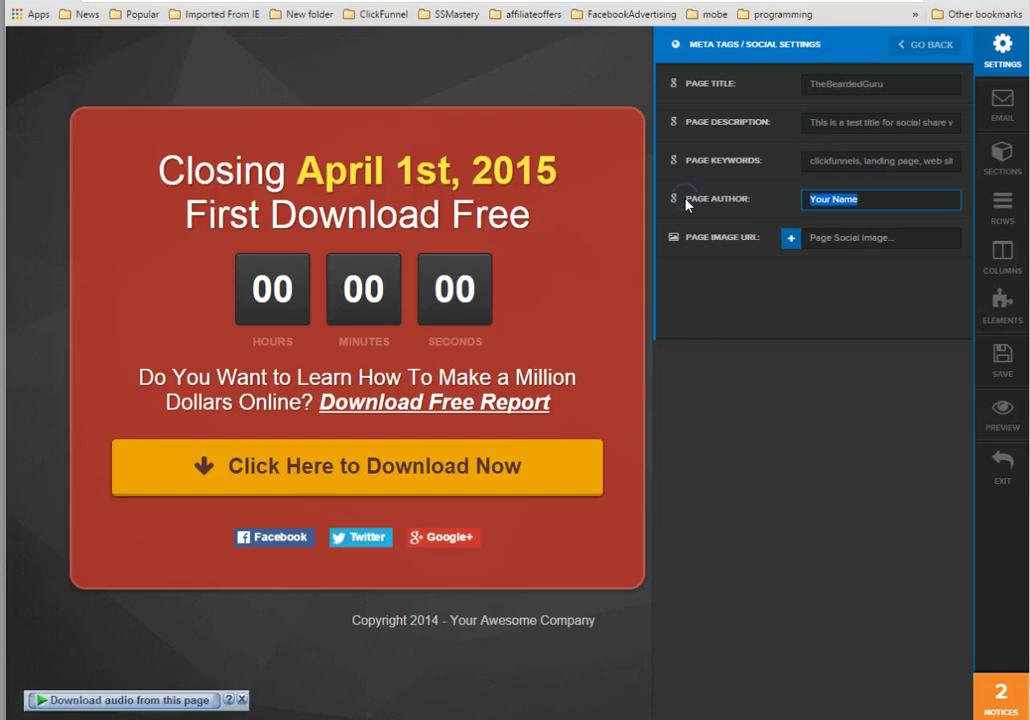
pyautogui.write('Ch')
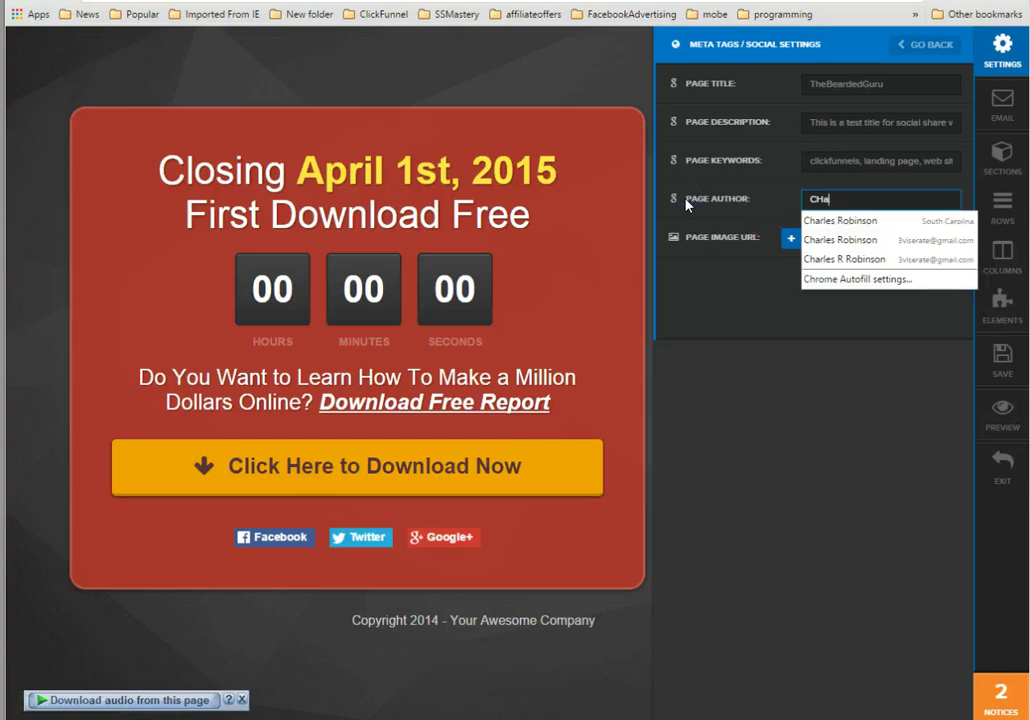
pyautogui.write('arles Robins')
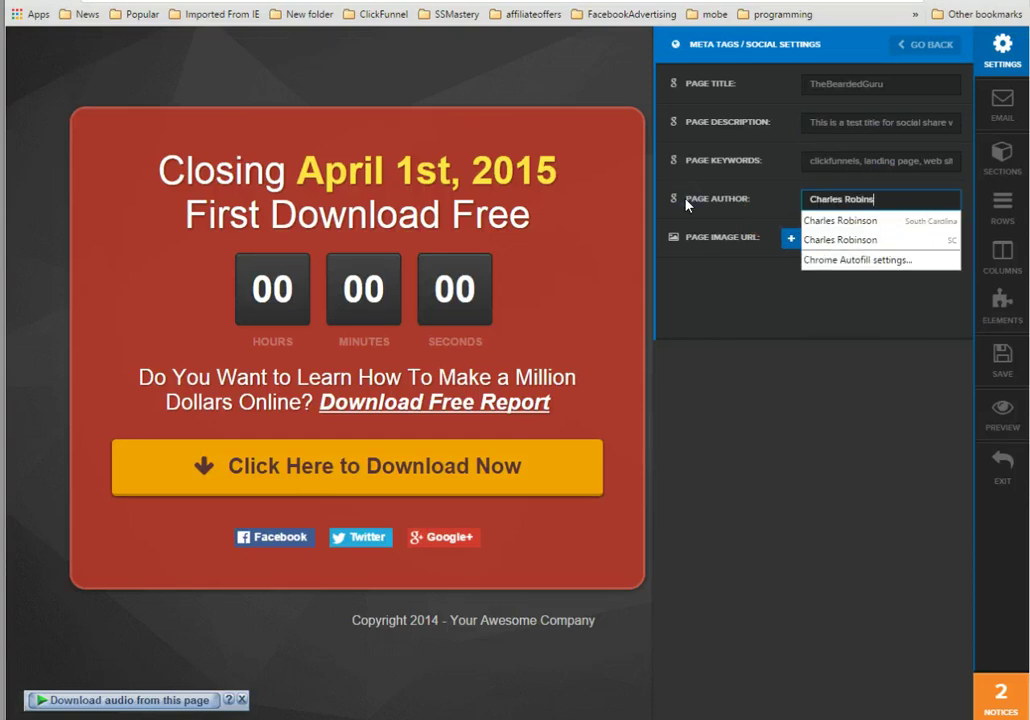
pyautogui.write('on')
pyautogui.click(860, 425)
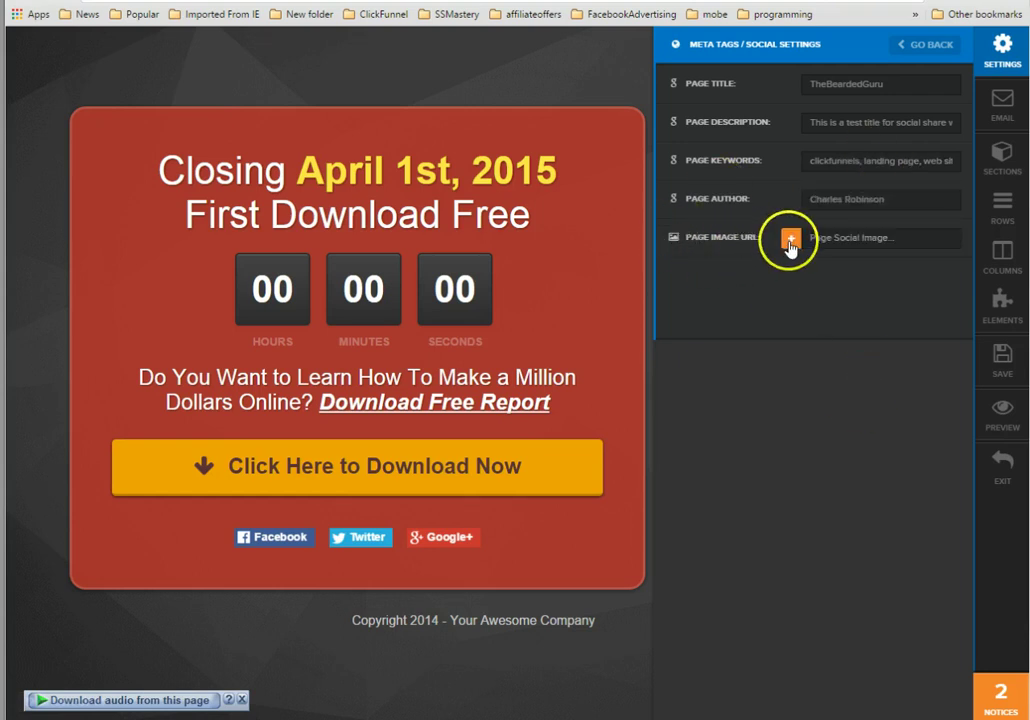
# Set The Bearded Guru image as the Page Image URL, then save and exit to the funnel view.
pyautogui.click(790, 243)
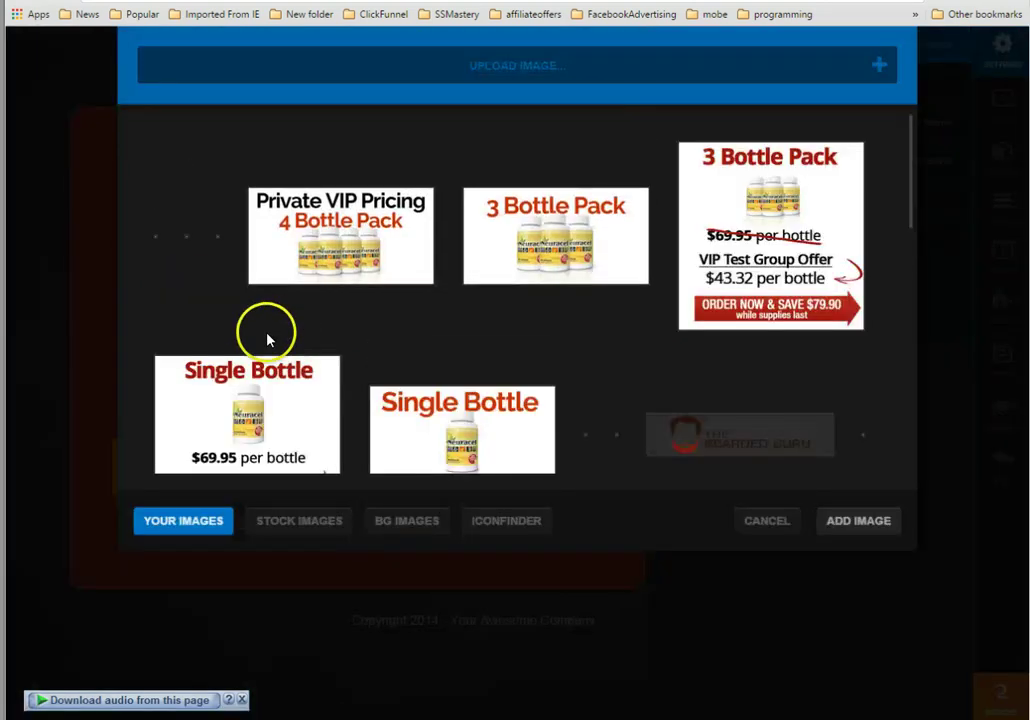
pyautogui.scroll(-10, 504, 306)
pyautogui.scroll(15, 500, 330)
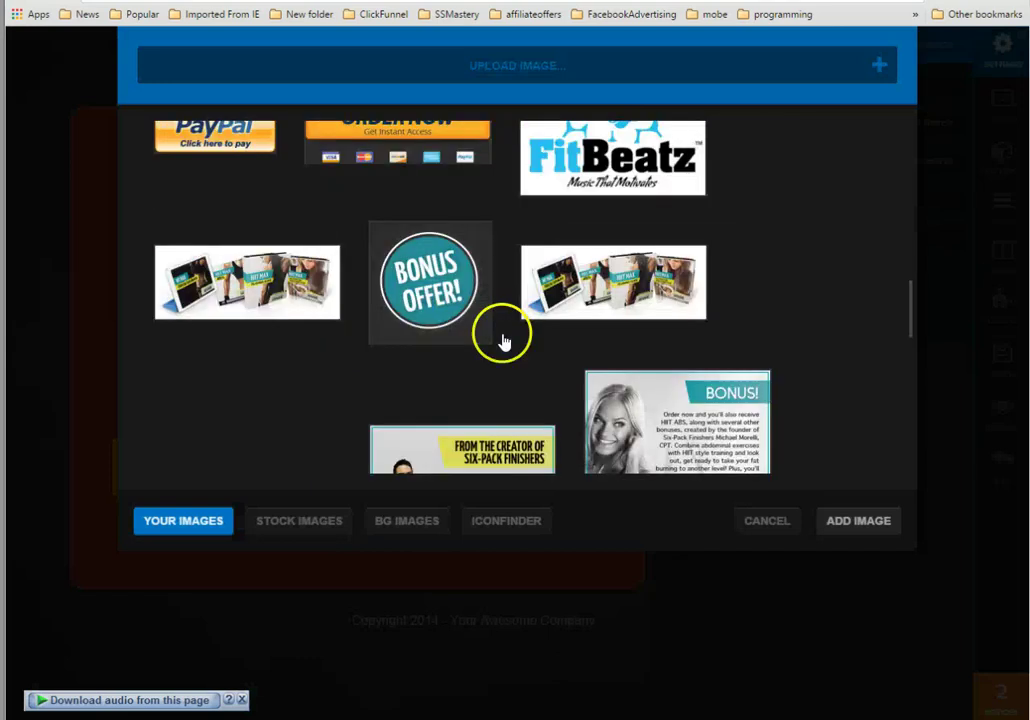
pyautogui.scroll(-8, 465, 352)
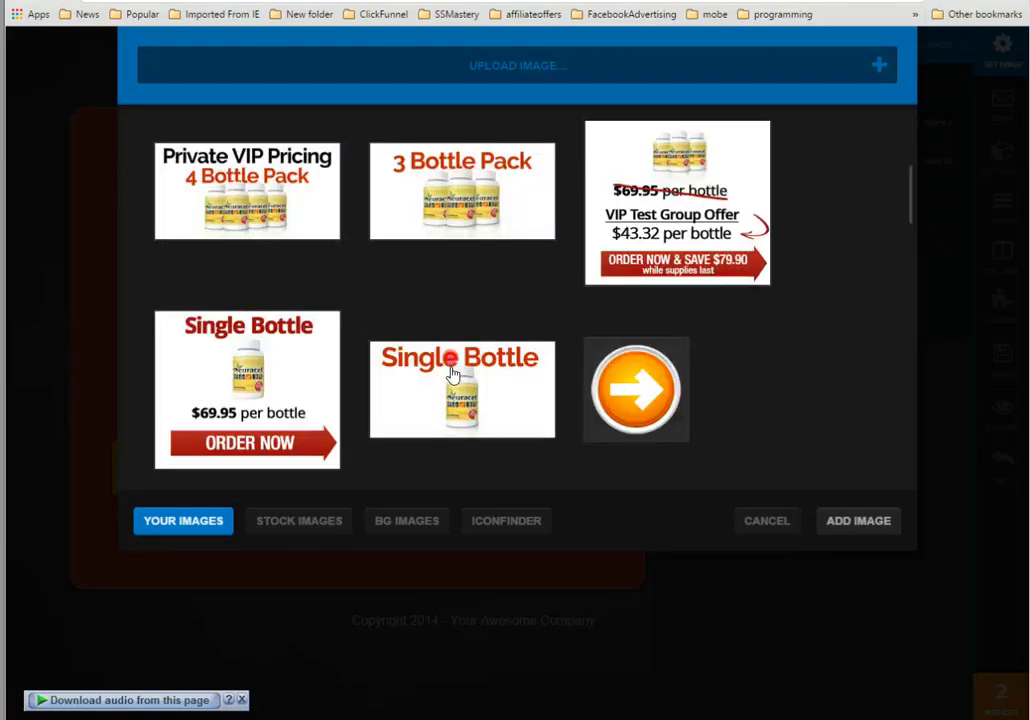
pyautogui.scroll(-10, 439, 229)
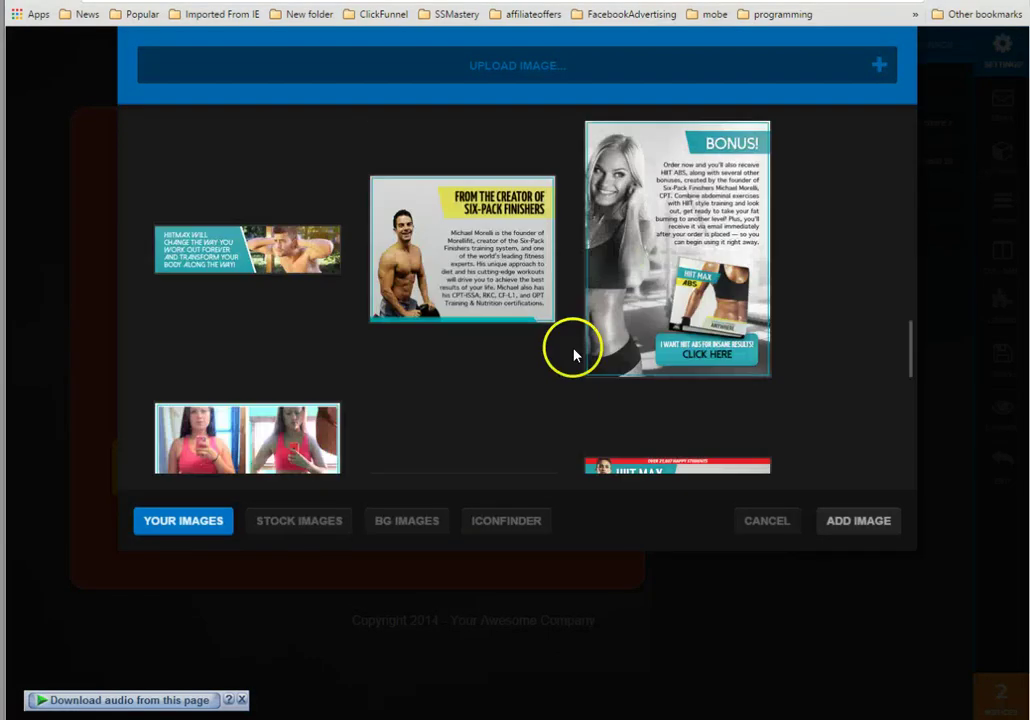
pyautogui.scroll(4, 425, 184)
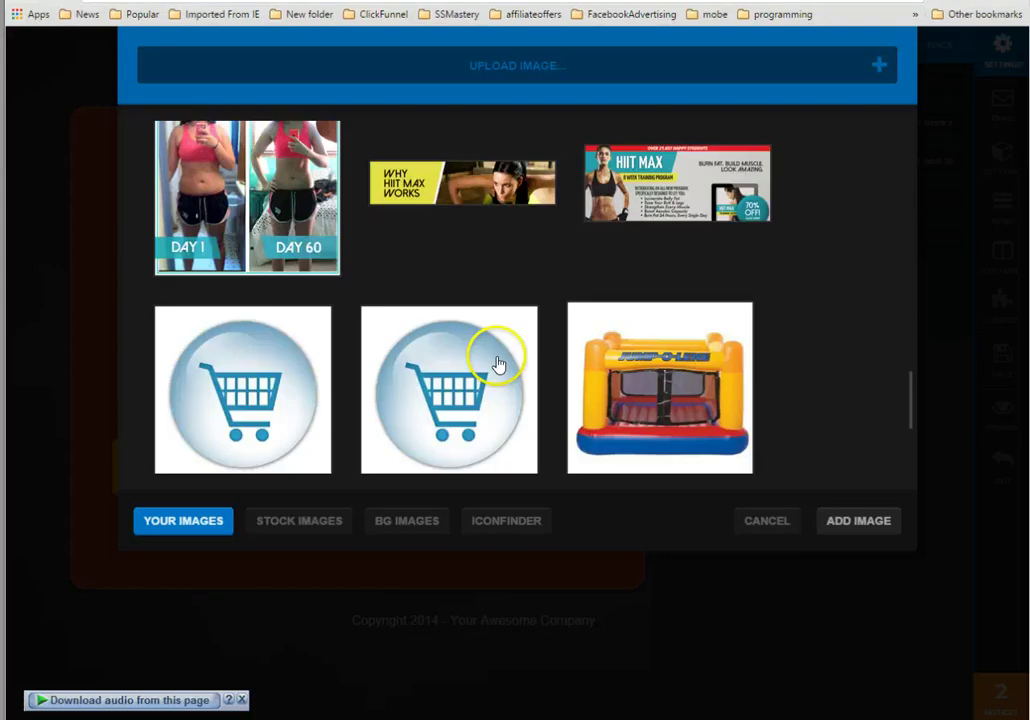
pyautogui.scroll(-2, 333, 368)
pyautogui.scroll(3, 300, 300)
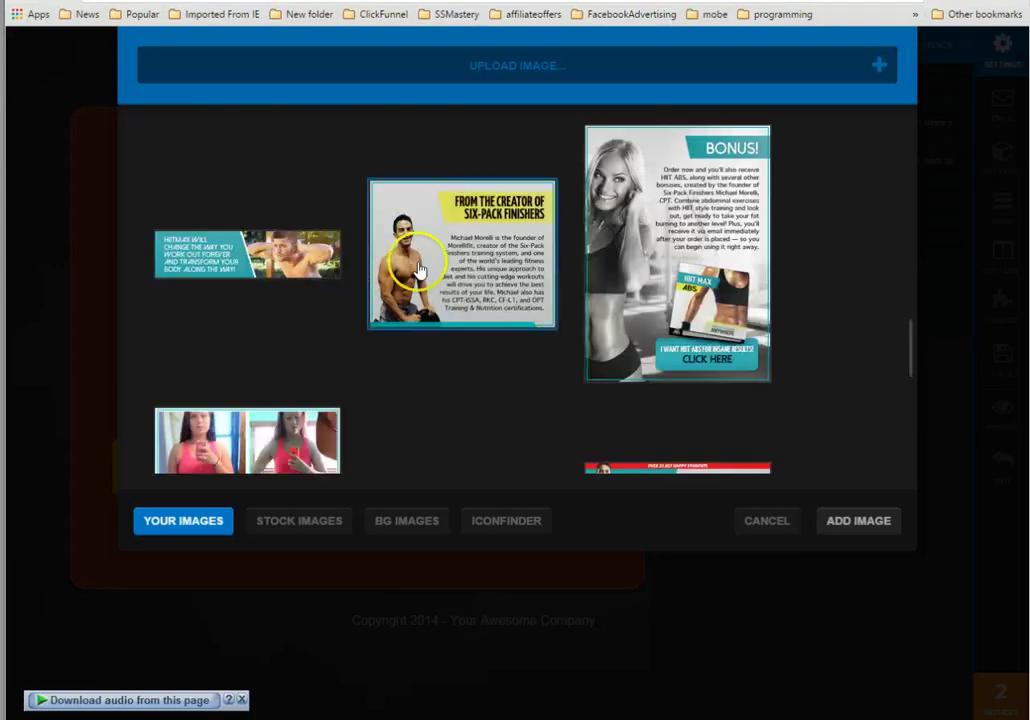
pyautogui.scroll(3, 450, 260)
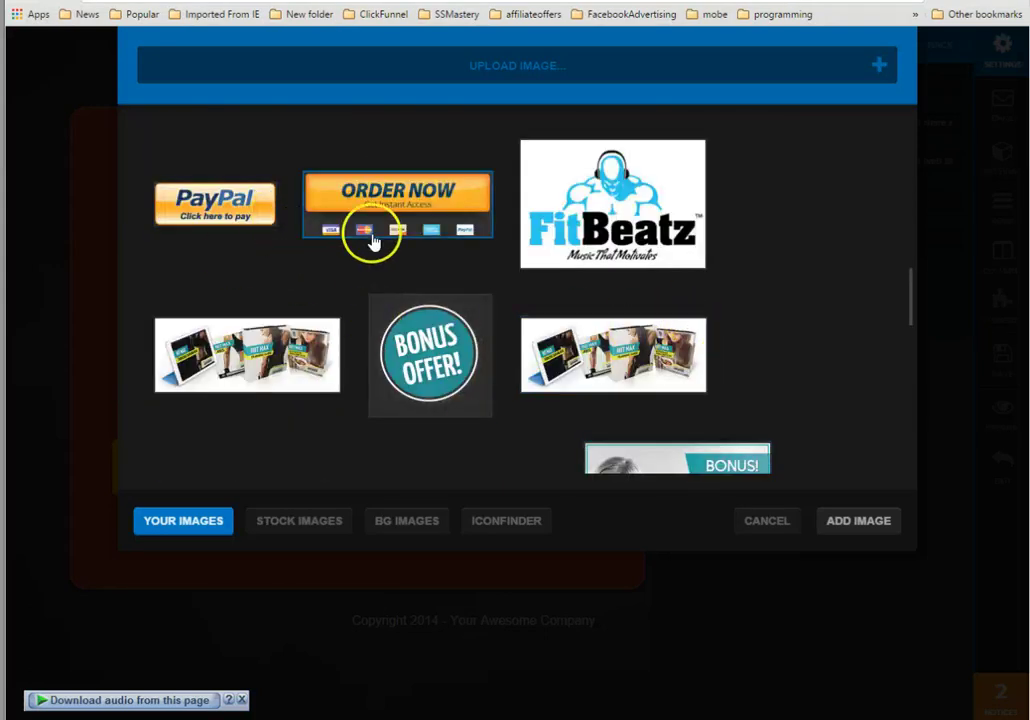
pyautogui.scroll(-3, 366, 237)
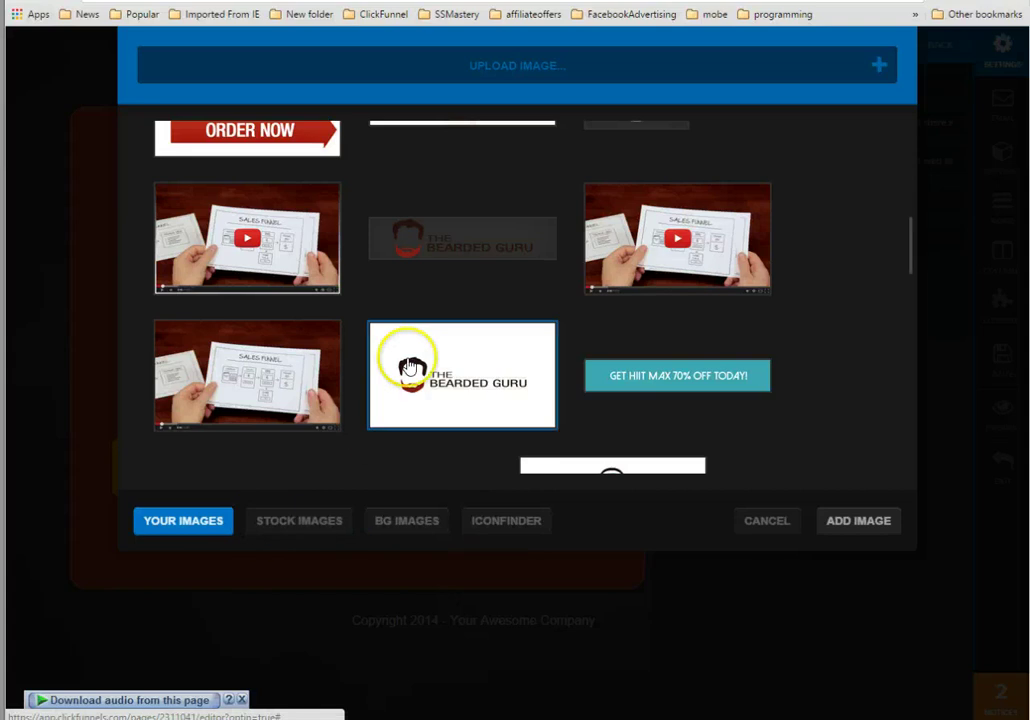
pyautogui.scroll(-3, 425, 372)
pyautogui.scroll(3, 434, 354)
pyautogui.scroll(-3, 432, 354)
pyautogui.scroll(3, 432, 352)
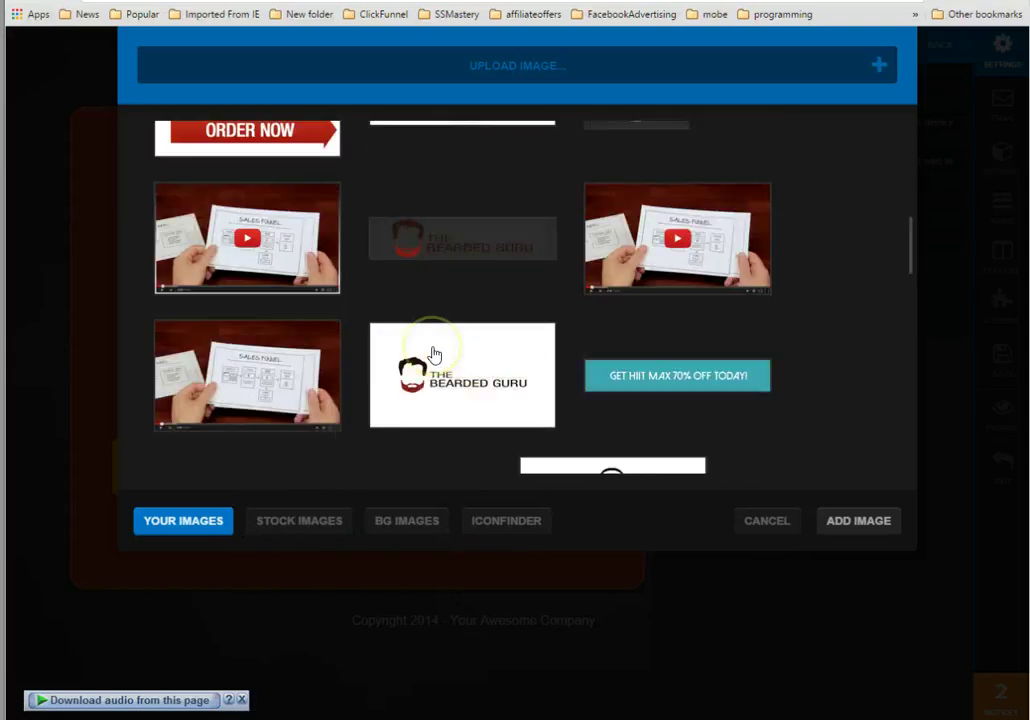
pyautogui.click(428, 350)
pyautogui.click(832, 524)
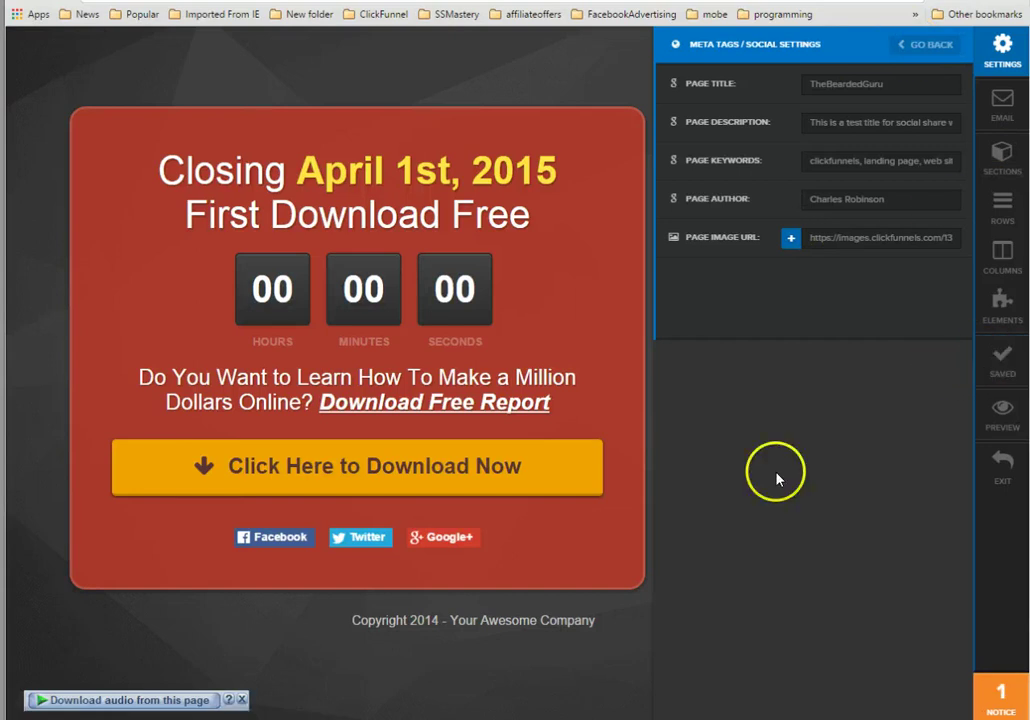
pyautogui.click(1003, 465)
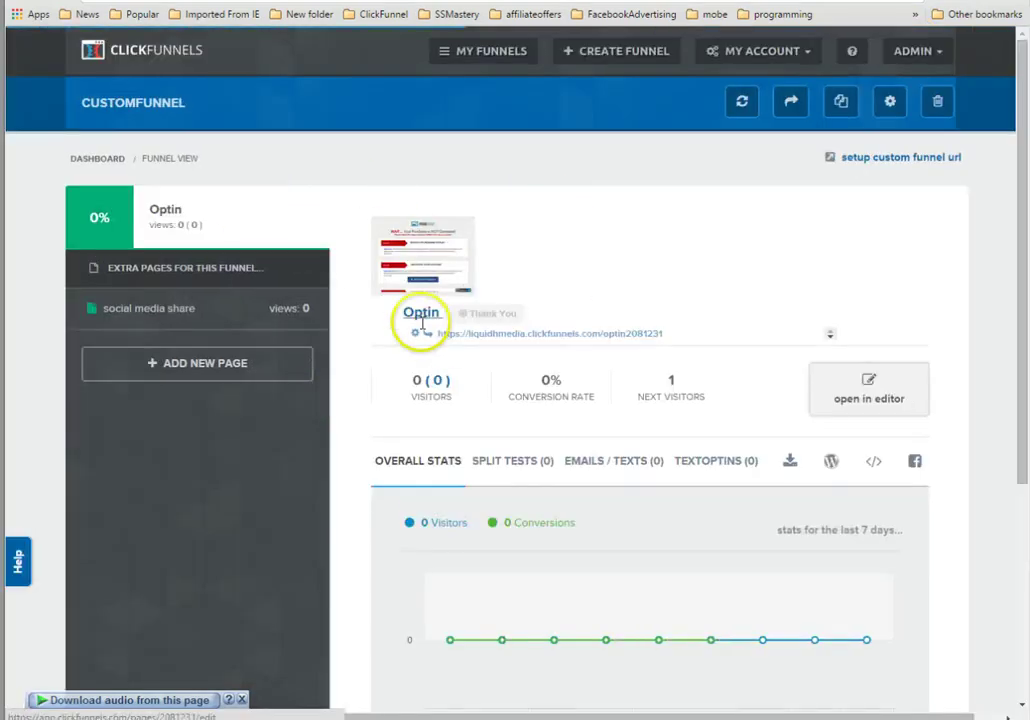
# Copy the social media share page's URL from the funnel view and reopen the page in the editor.
pyautogui.click(191, 309)
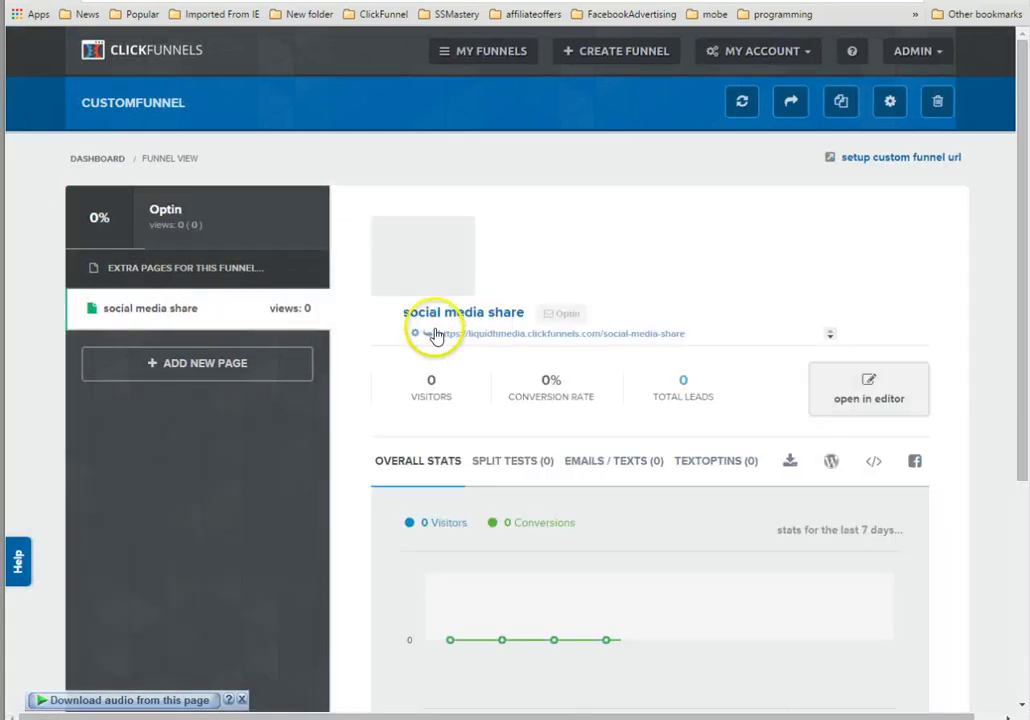
pyautogui.tripleClick(462, 332)
pyautogui.rightClick(467, 337)
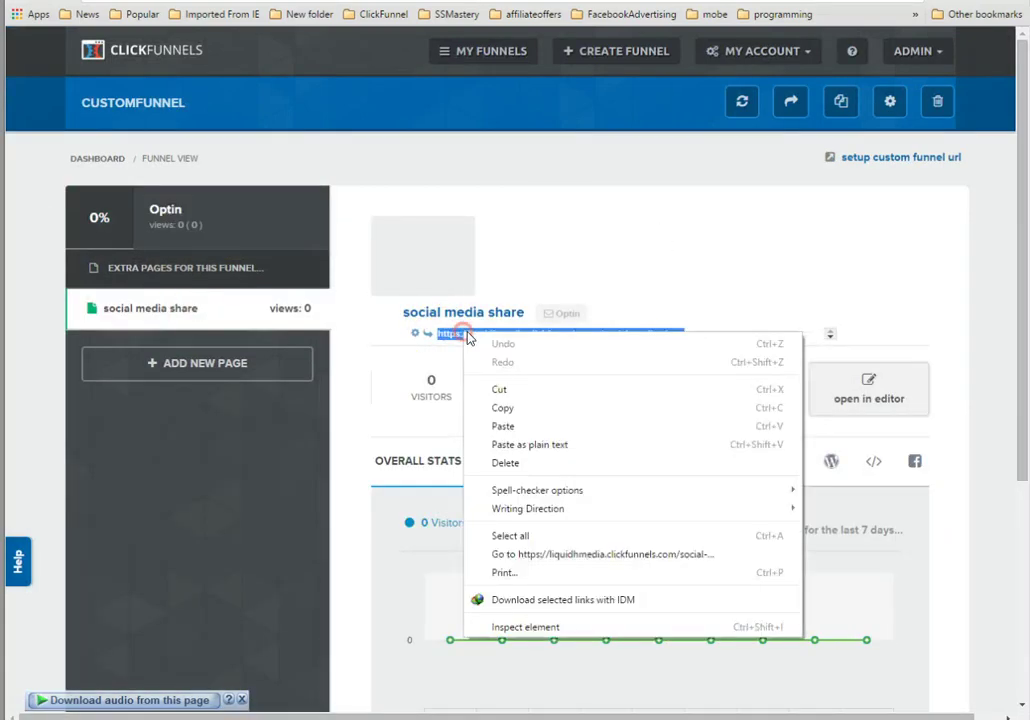
pyautogui.click(502, 408)
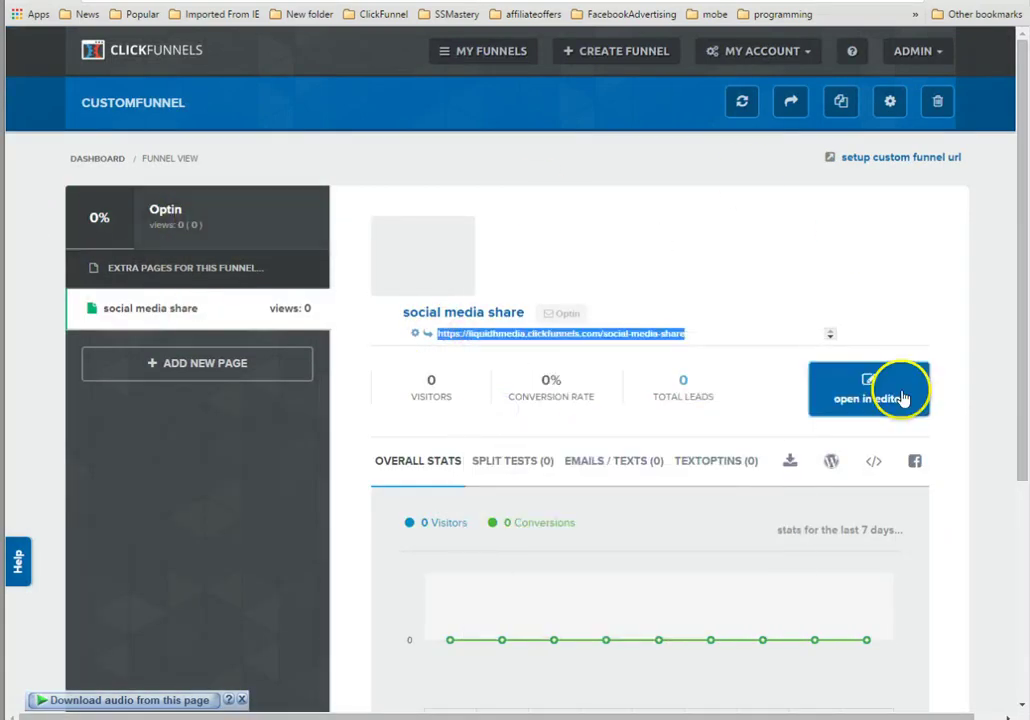
pyautogui.click(886, 385)
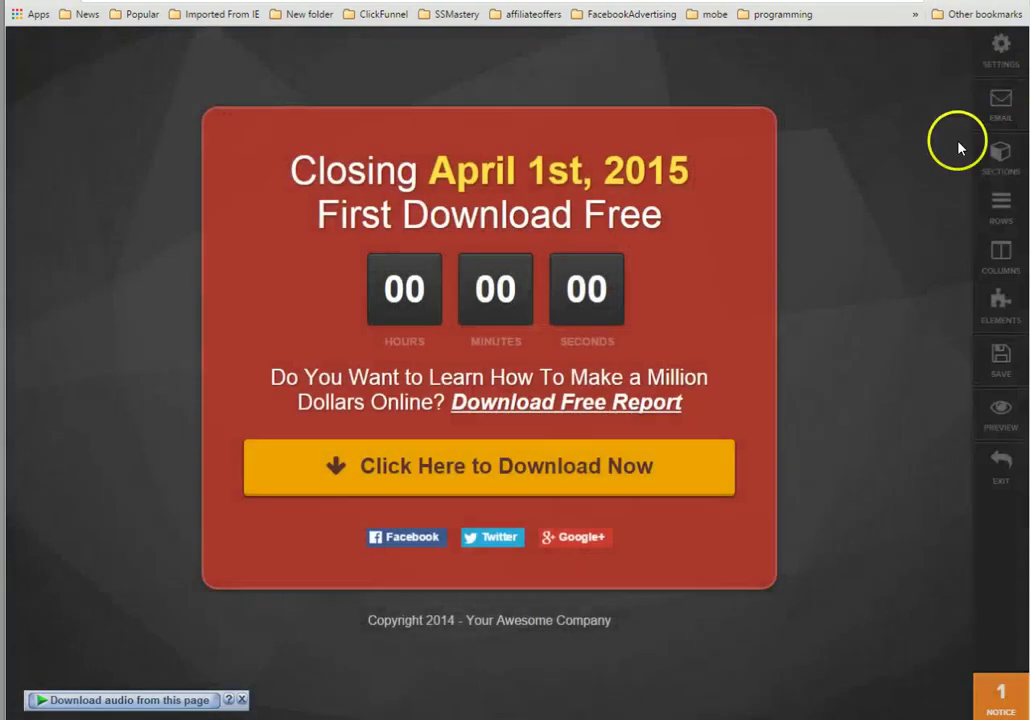
pyautogui.click(1015, 48)
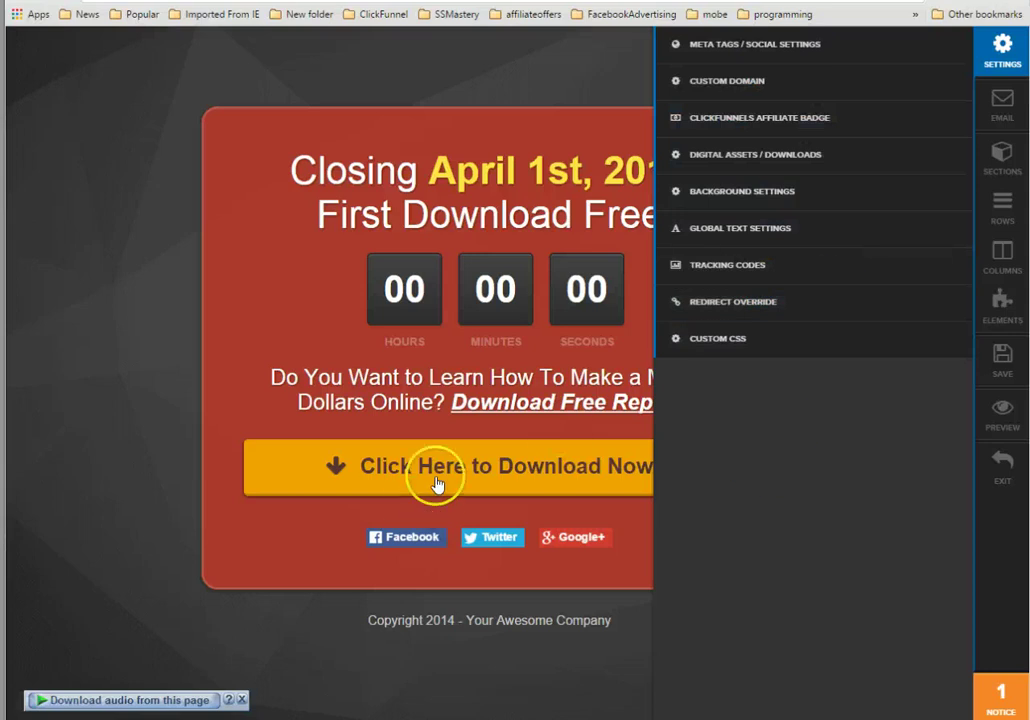
pyautogui.click(446, 512)
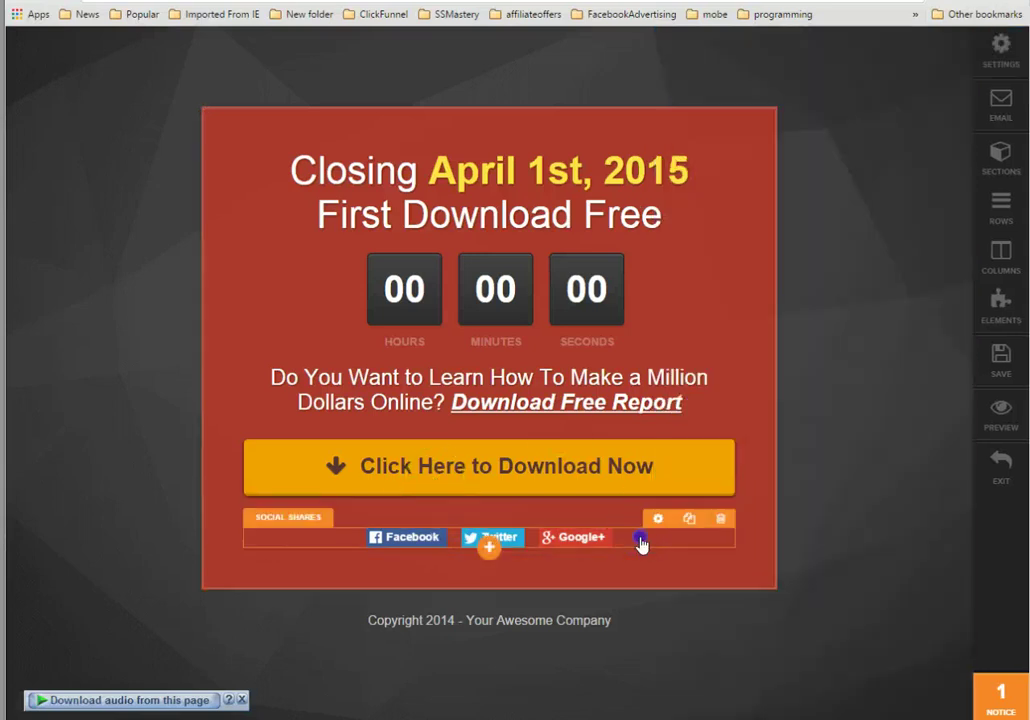
# Paste the copied page URL as the share buttons' Share URL.
pyautogui.click(640, 537)
pyautogui.click(936, 221)
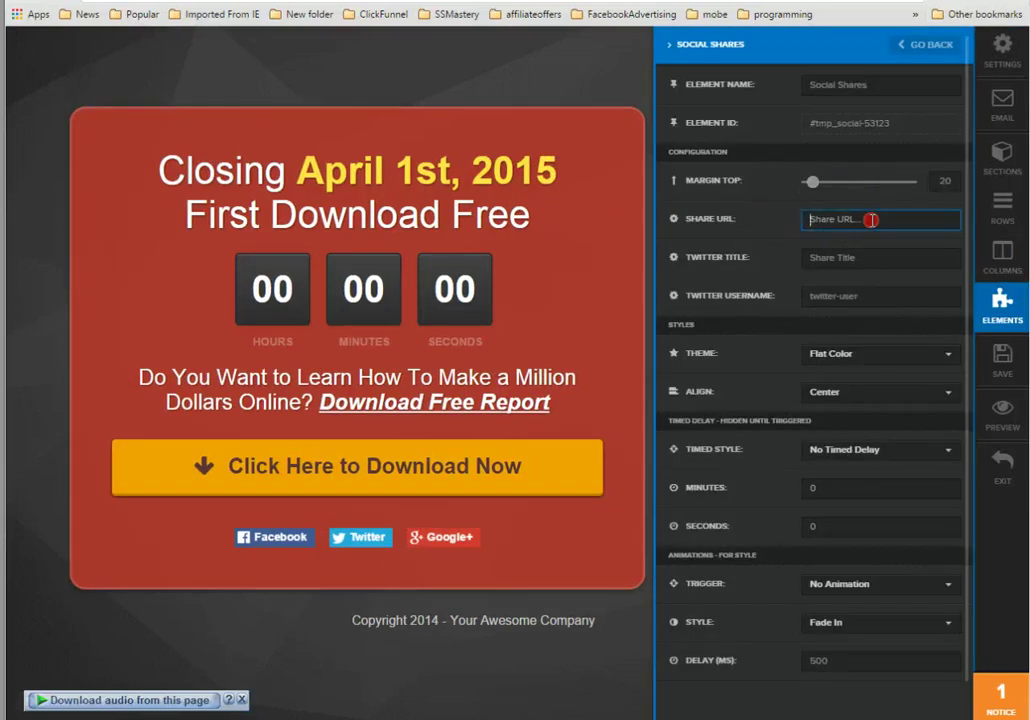
pyautogui.rightClick(936, 221)
pyautogui.click(930, 315)
# Change the Twitter title to 'Social Share widget test setting' and move on to the username.
pyautogui.moveTo(869, 260); pyautogui.dragTo(746, 262)
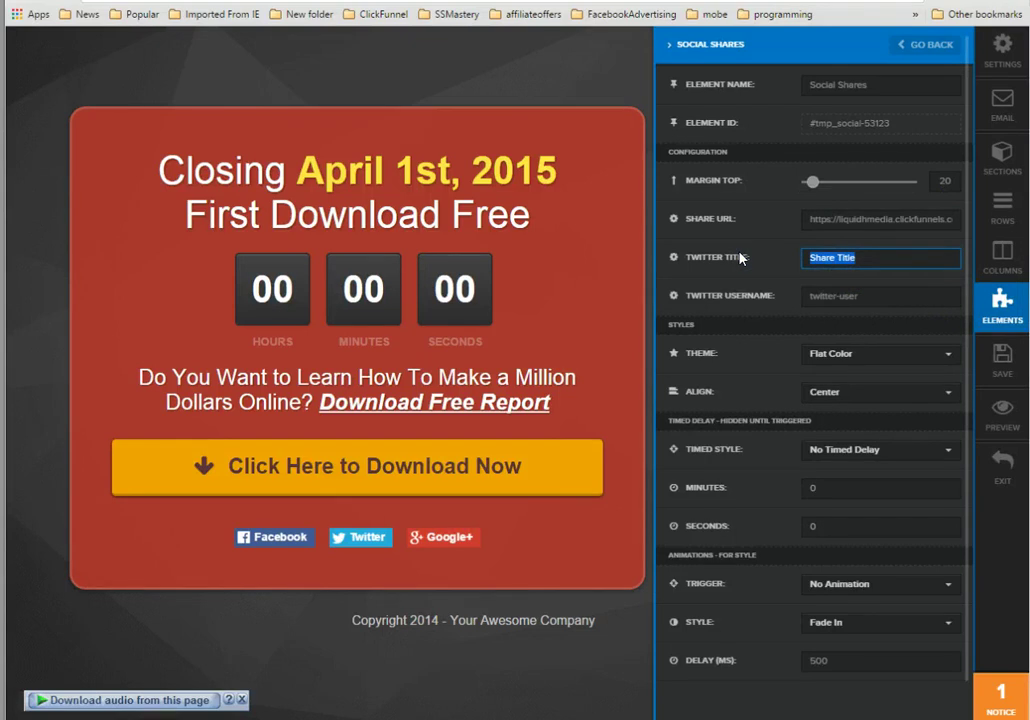
pyautogui.write('Social Share widget Setting')
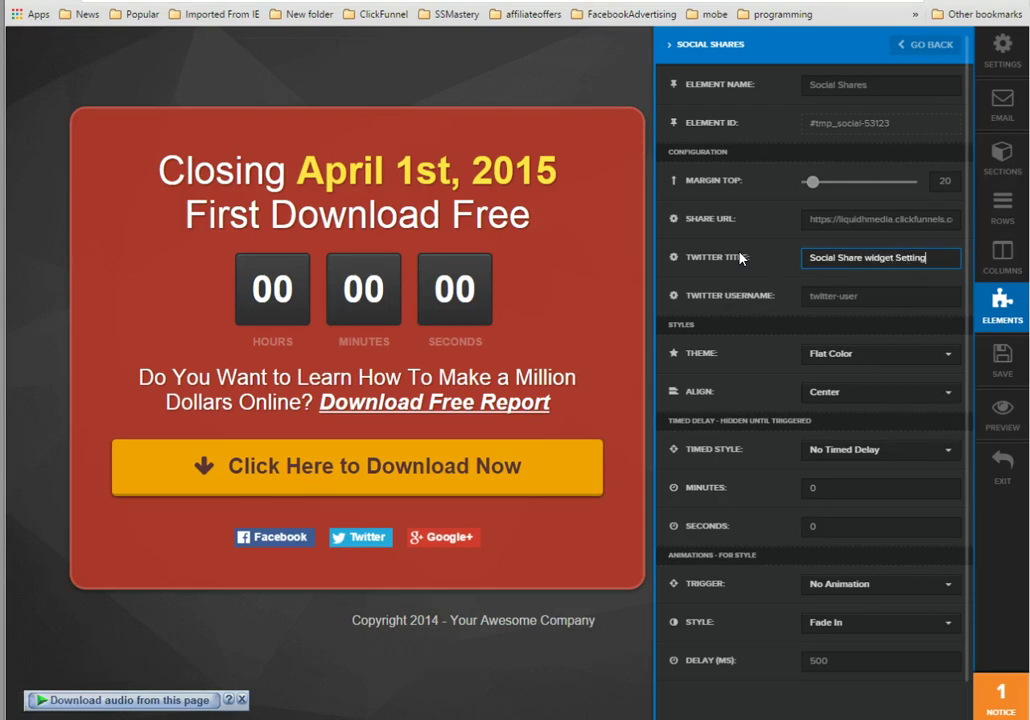
pyautogui.press('BackSpace')
pyautogui.press('BackSpace')
pyautogui.press('BackSpace')
pyautogui.write('test')
pyautogui.click(842, 296)
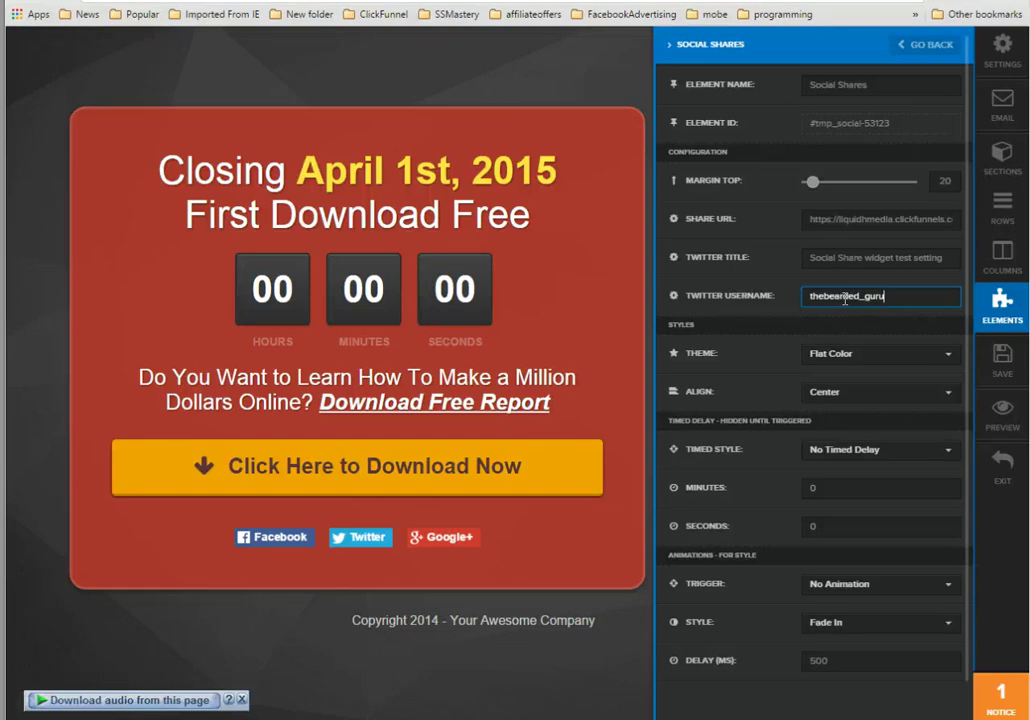
# Save the share widget changes and open the social media share page live.
pyautogui.click(993, 363)
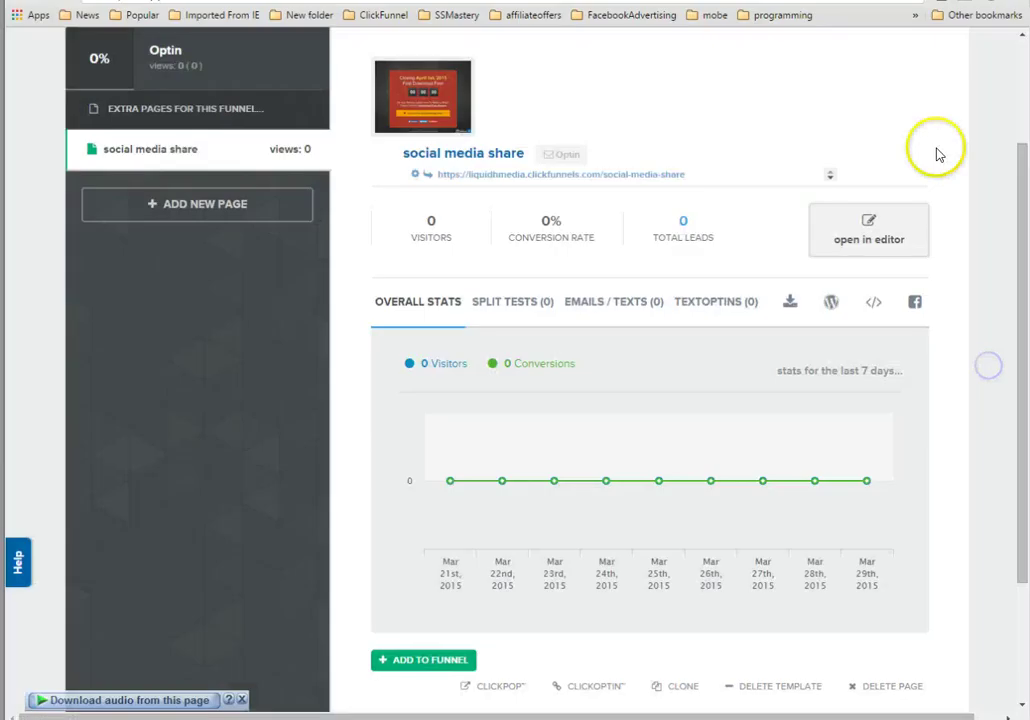
pyautogui.click(874, 222)
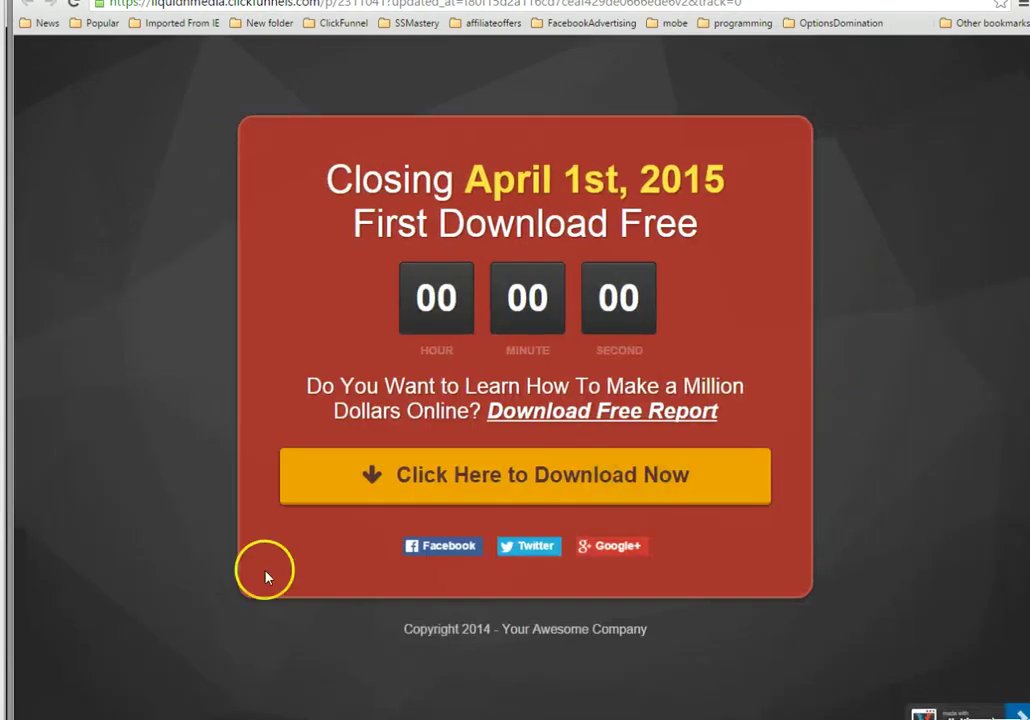
# Start a Facebook share from the landing page and log in with the saved credentials.
pyautogui.click(434, 552)
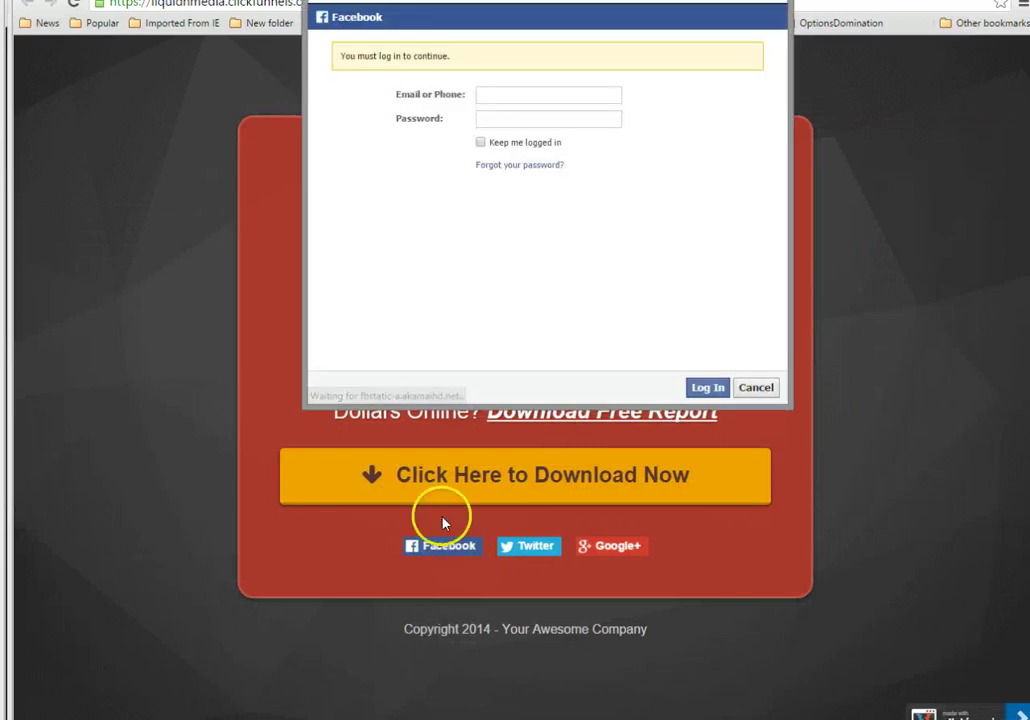
pyautogui.click(508, 98)
pyautogui.click(512, 124)
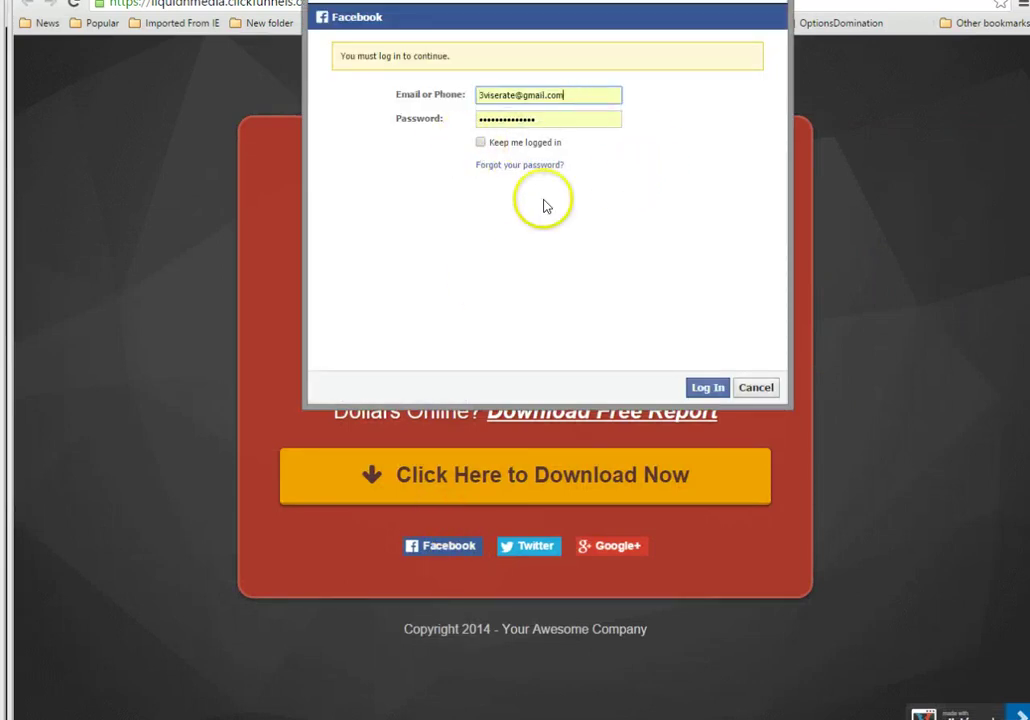
pyautogui.click(727, 393)
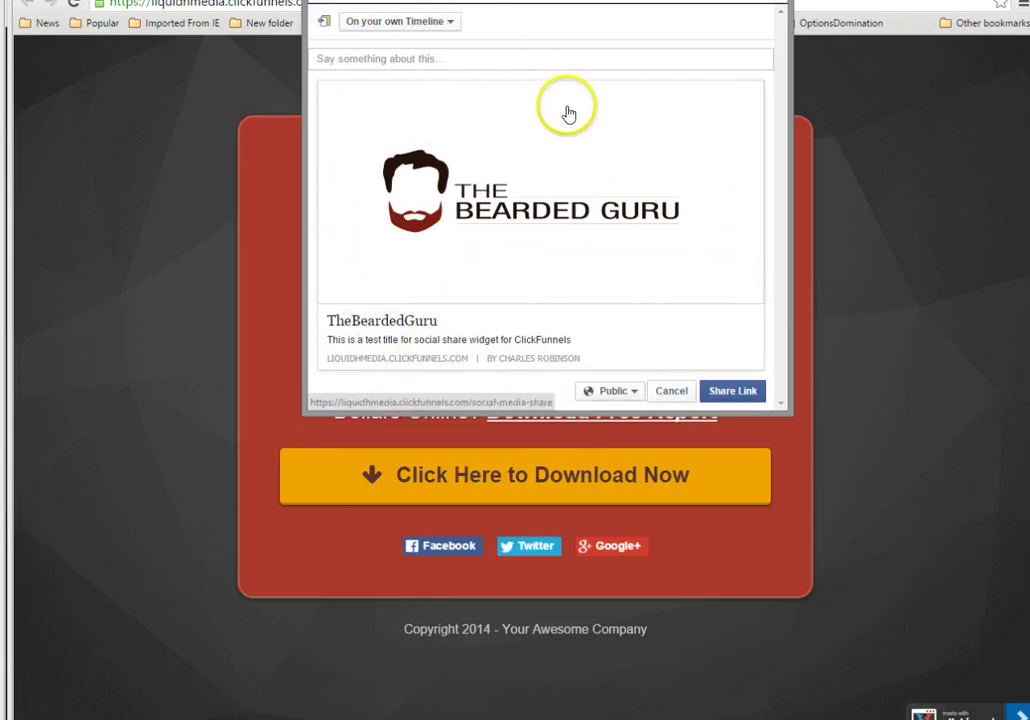
# Share the link to your Timeline with comment 'Test Post' visible to Only Me, then start the Twitter share.
pyautogui.click(455, 56)
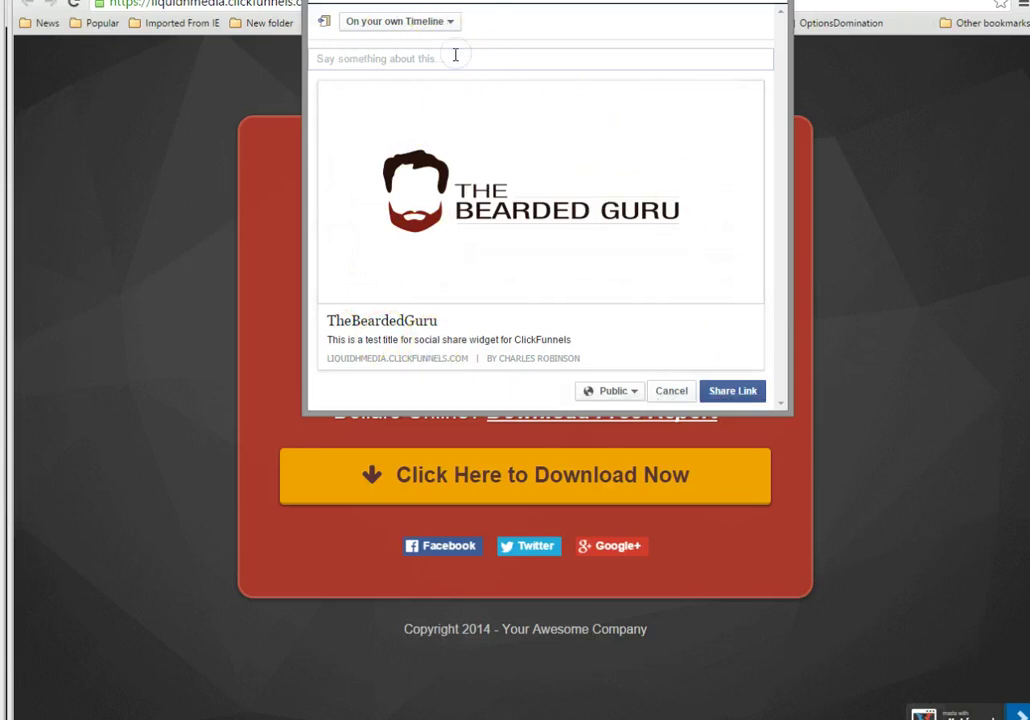
pyautogui.write('Test Post')
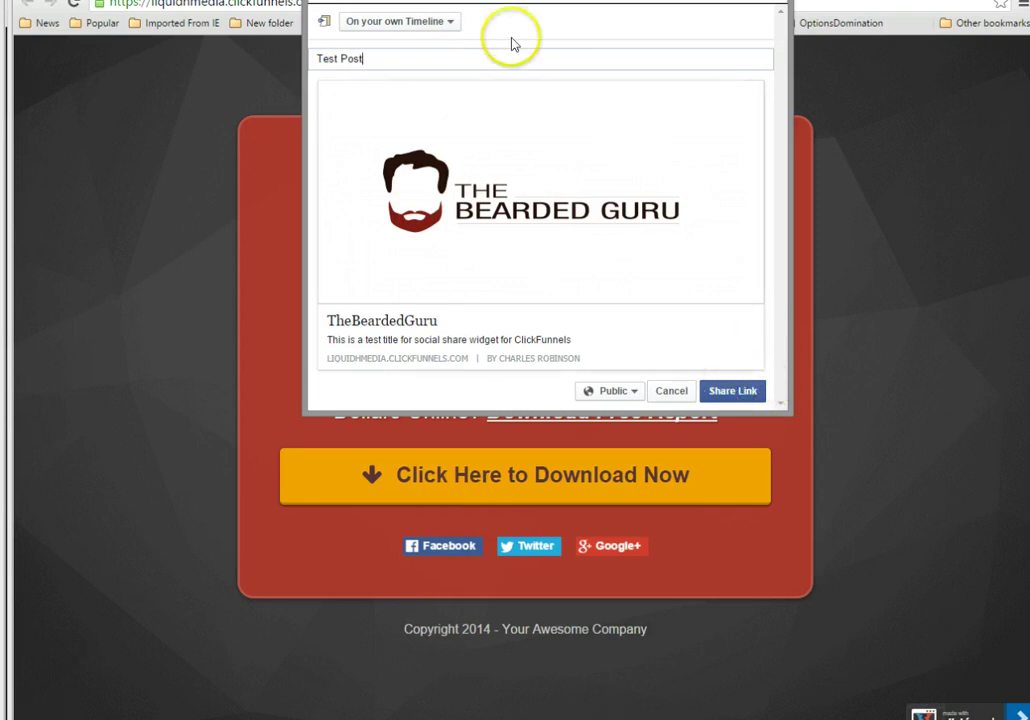
pyautogui.click(448, 22)
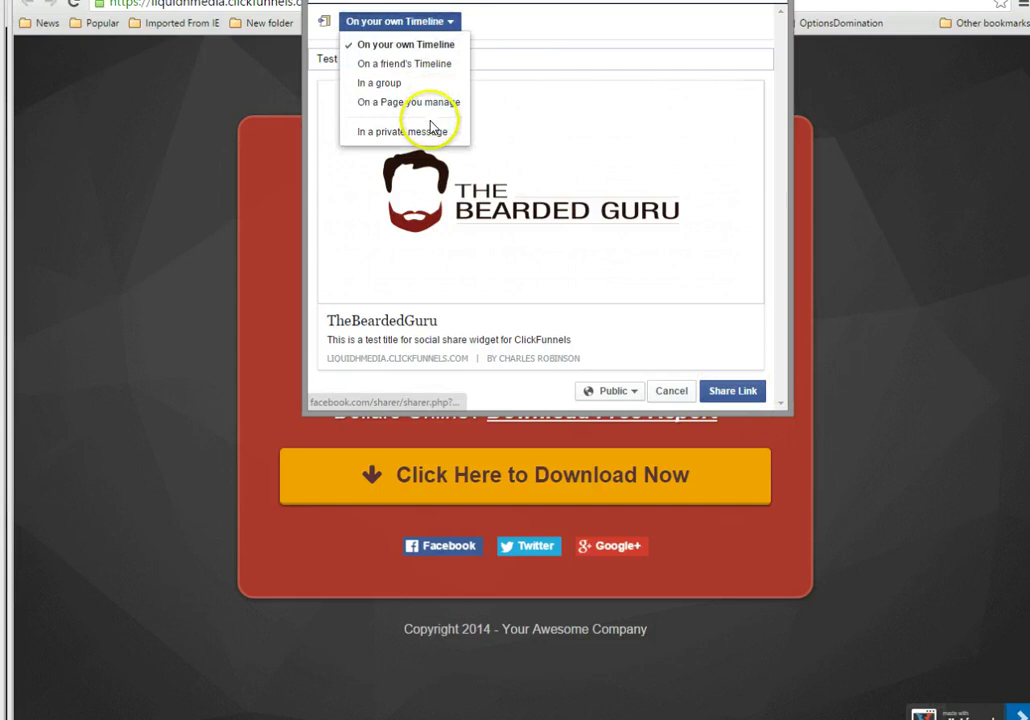
pyautogui.click(445, 20)
pyautogui.click(614, 391)
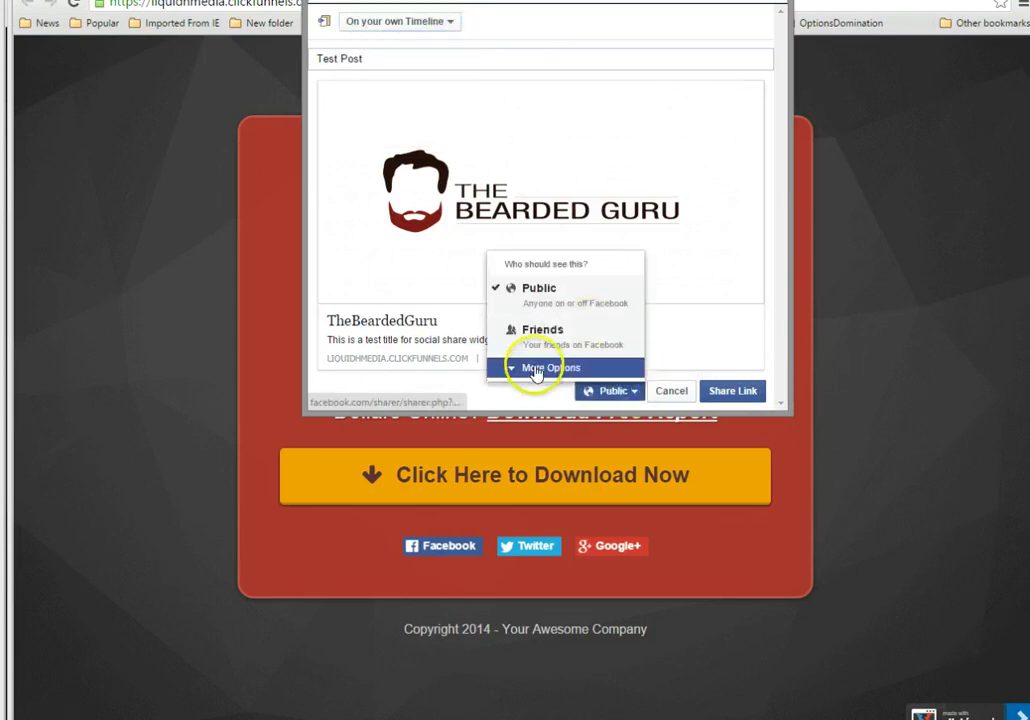
pyautogui.click(540, 368)
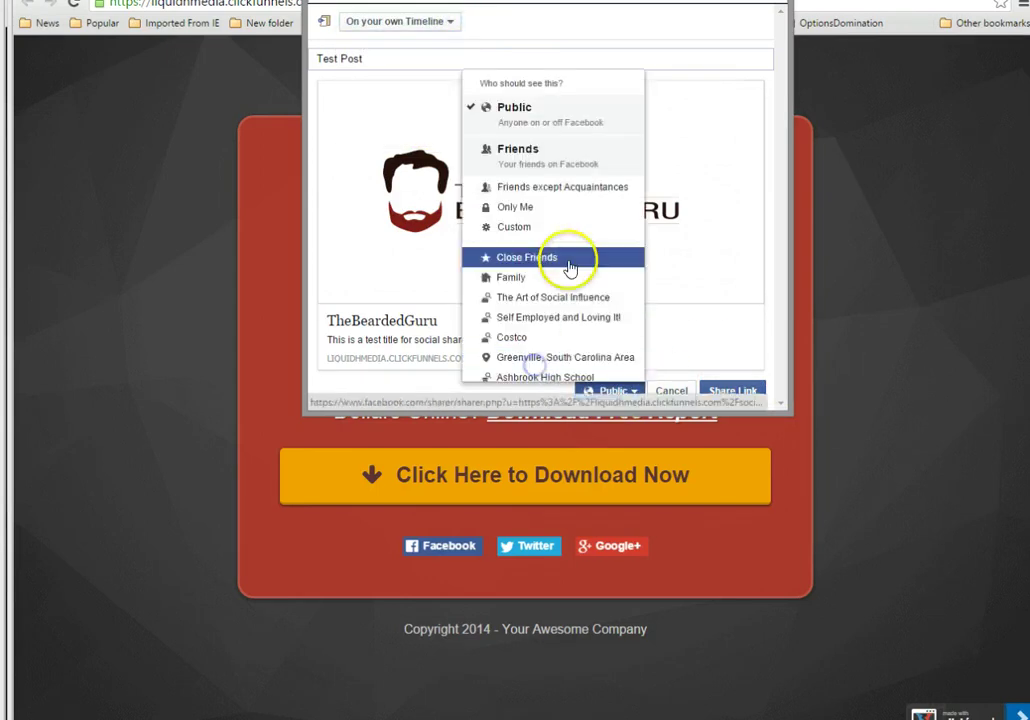
pyautogui.click(570, 207)
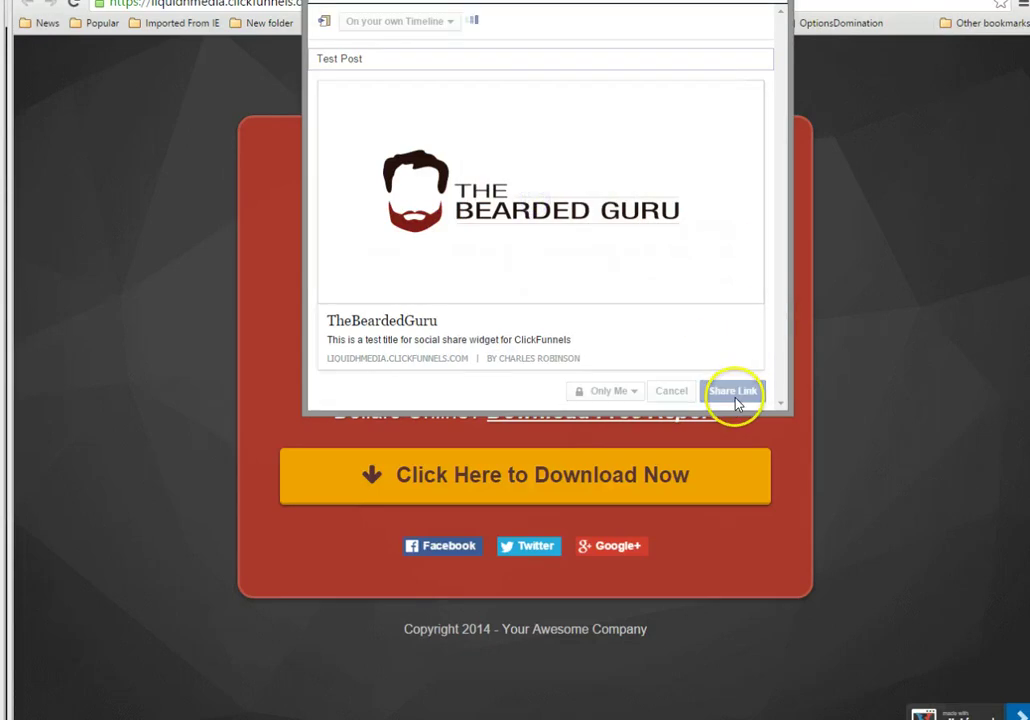
pyautogui.click(735, 400)
pyautogui.click(527, 550)
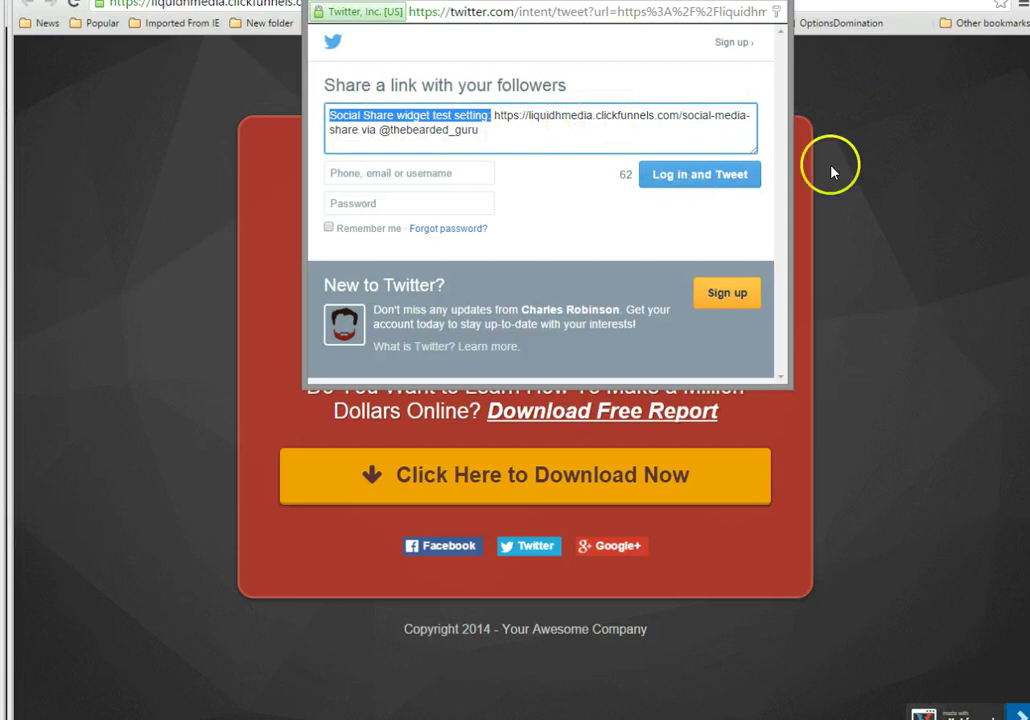
pyautogui.click(785, 3)
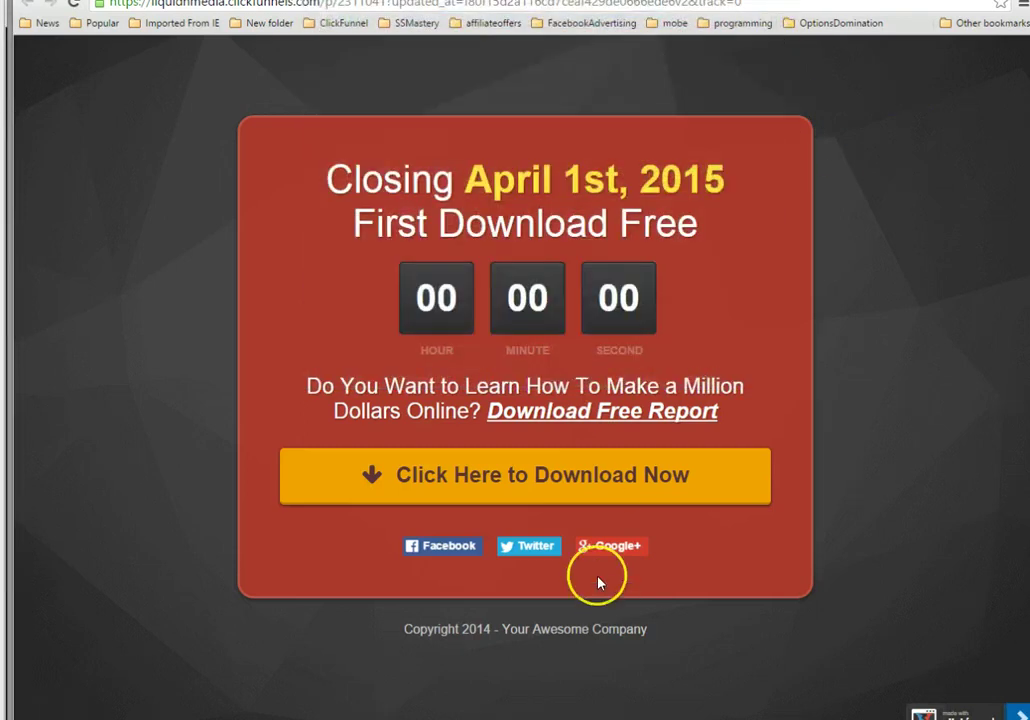
pyautogui.click(623, 547)
pyautogui.click(490, 310)
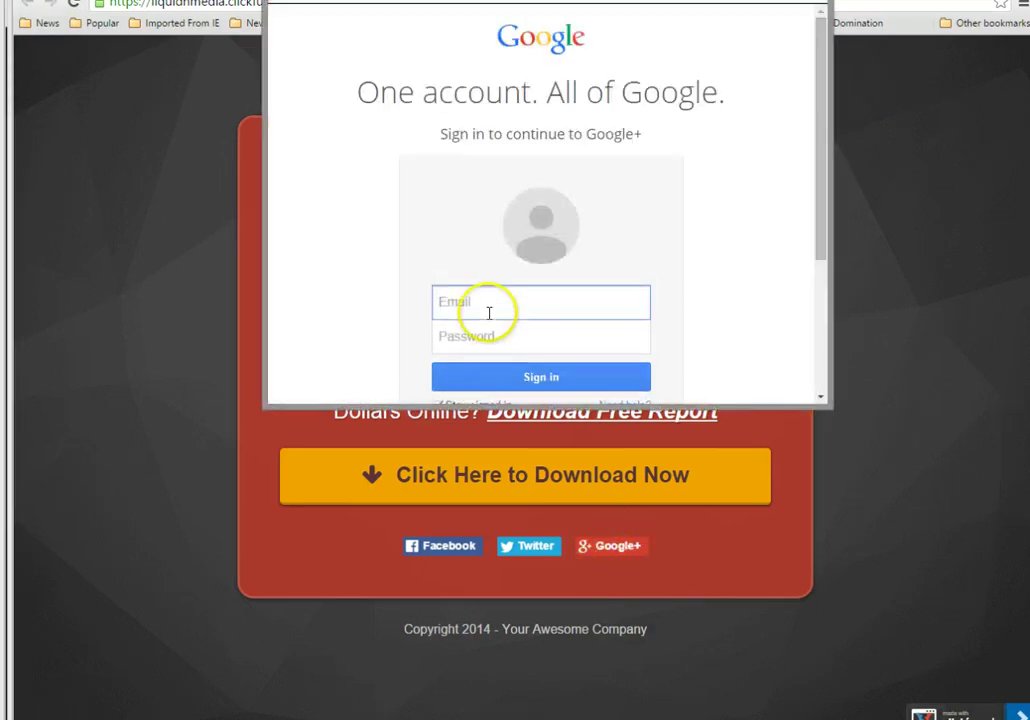
pyautogui.write('c')
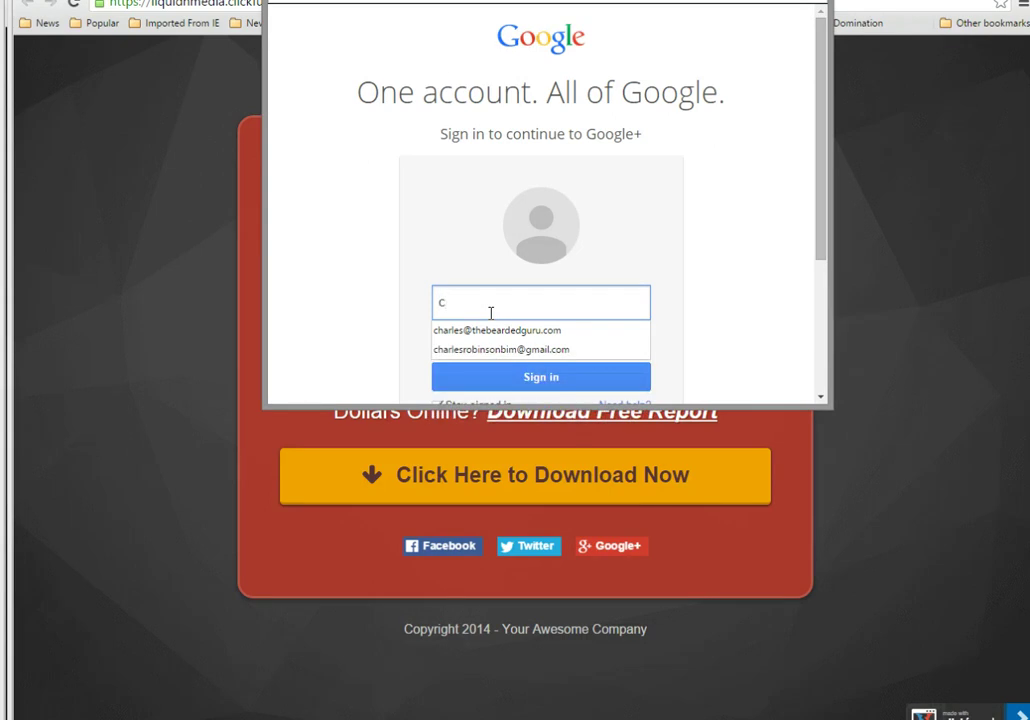
pyautogui.press('BackSpace')
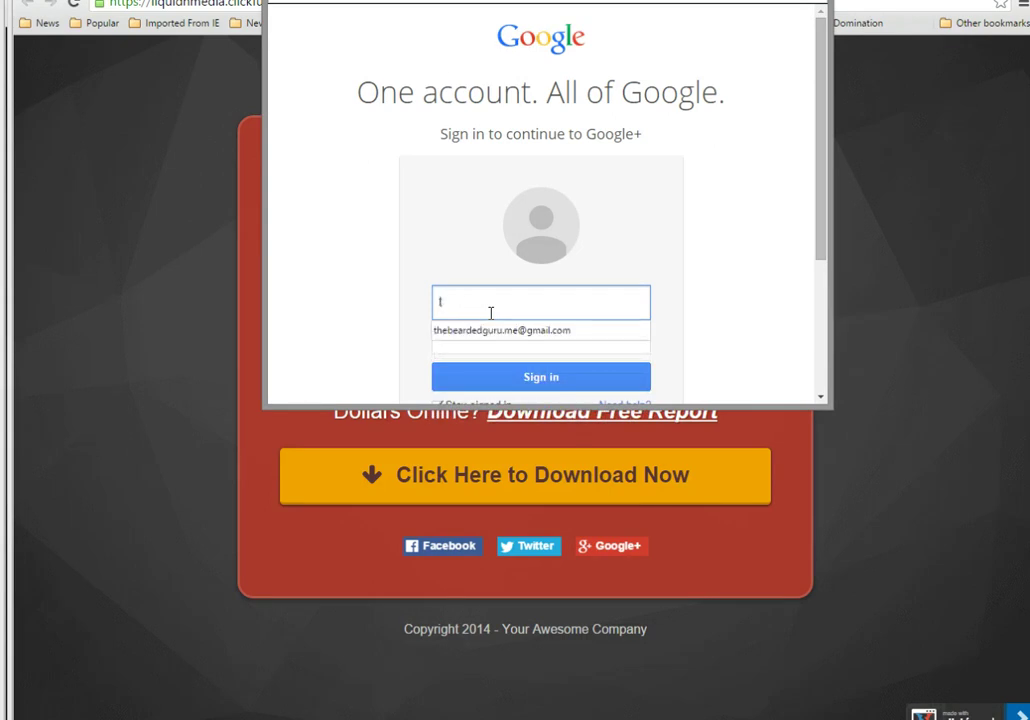
pyautogui.press('Down')
pyautogui.press('Return')
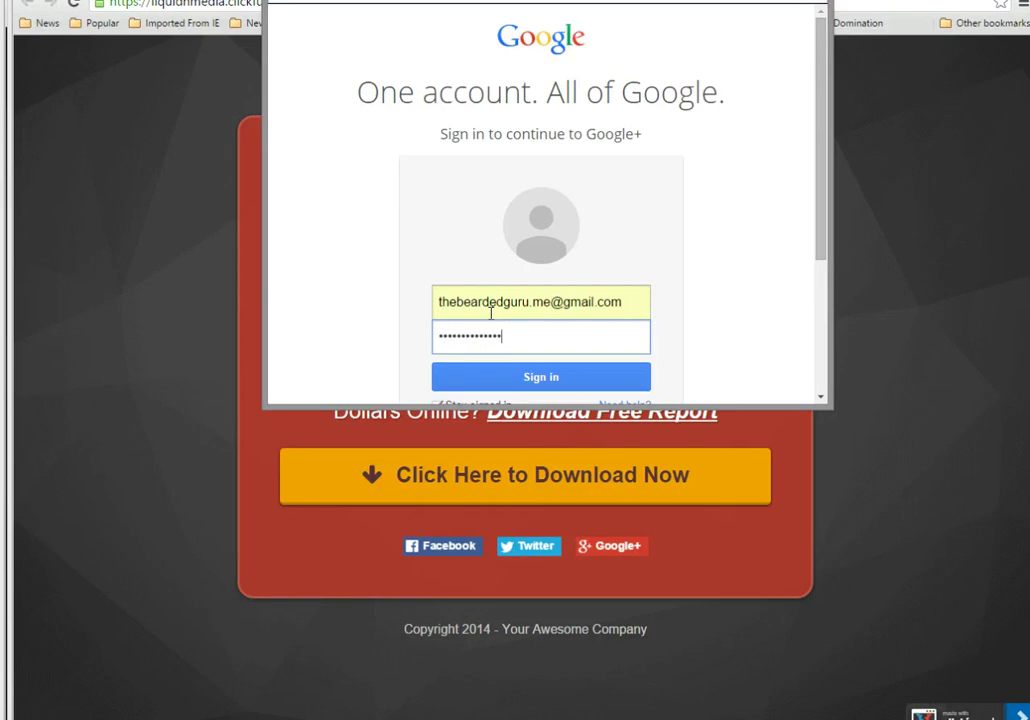
pyautogui.click(520, 370)
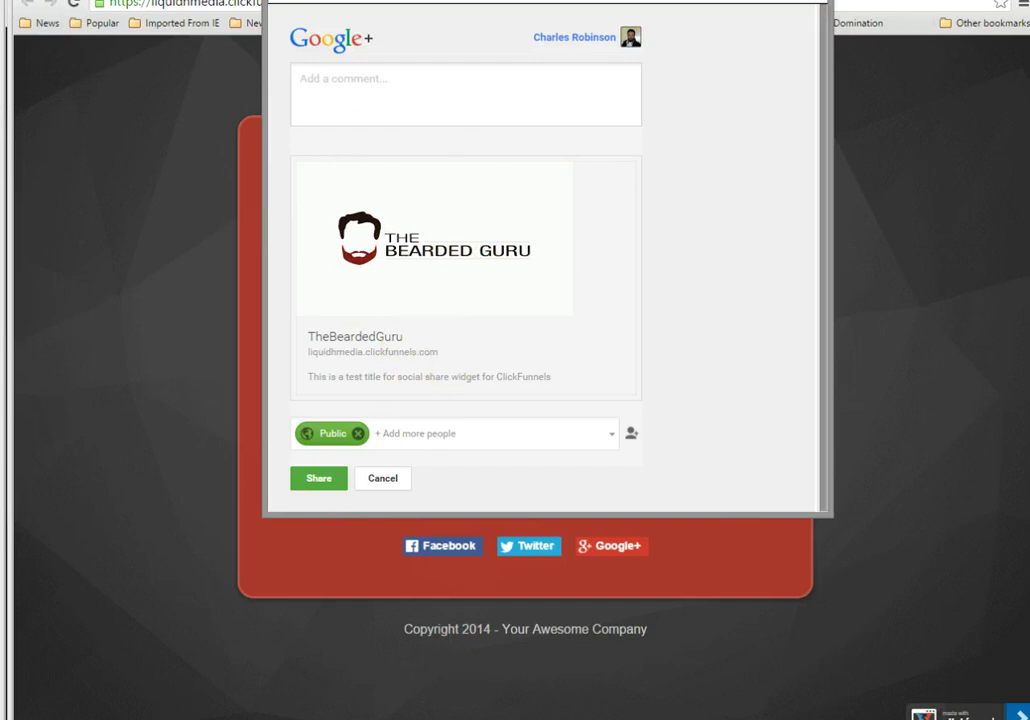
pyautogui.hotkey('ctrl', 'w')
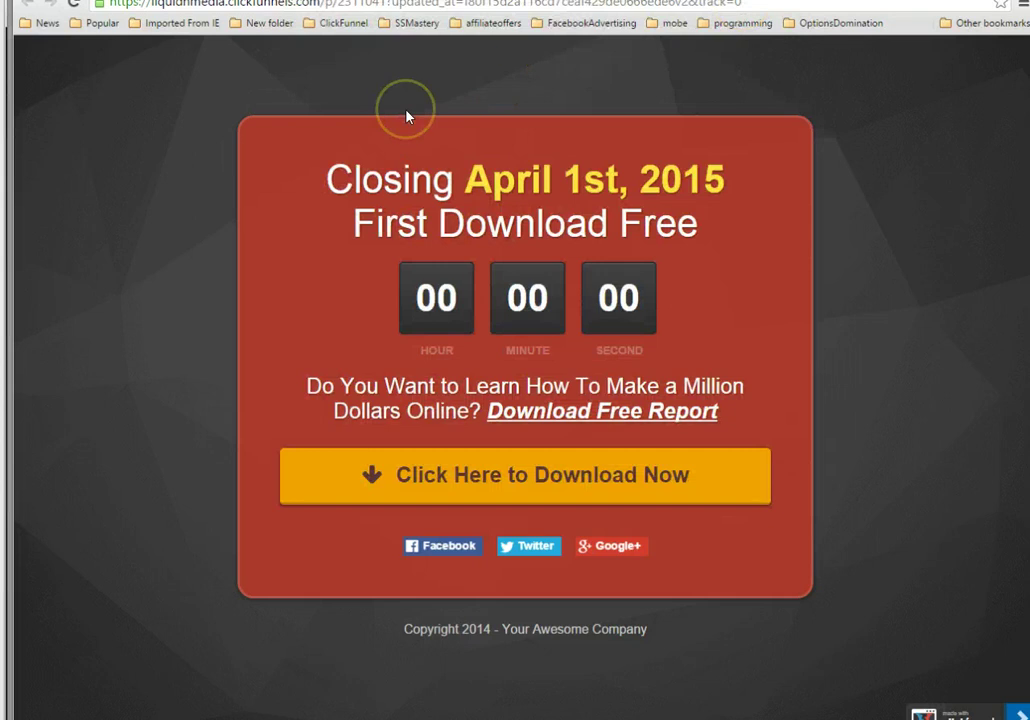